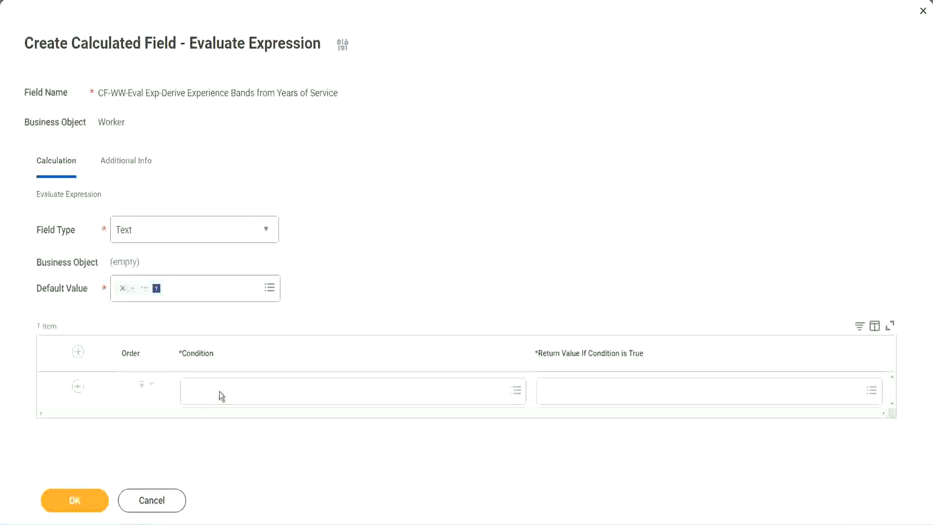
- Set the first row's condition to CF-WW-TF-Length of Service between 0 and 7 years, copying the field name from the Notepad++ notes
left_click(220, 391)
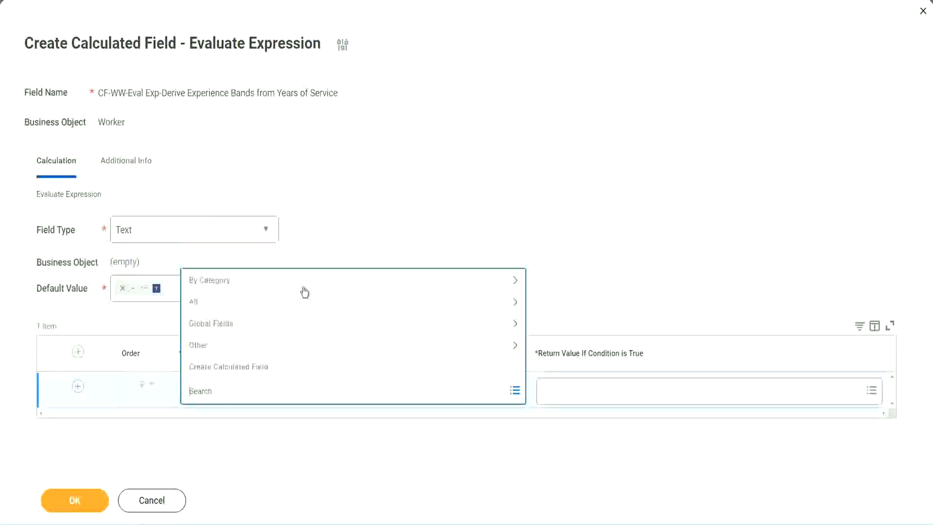
left_click(356, 216)
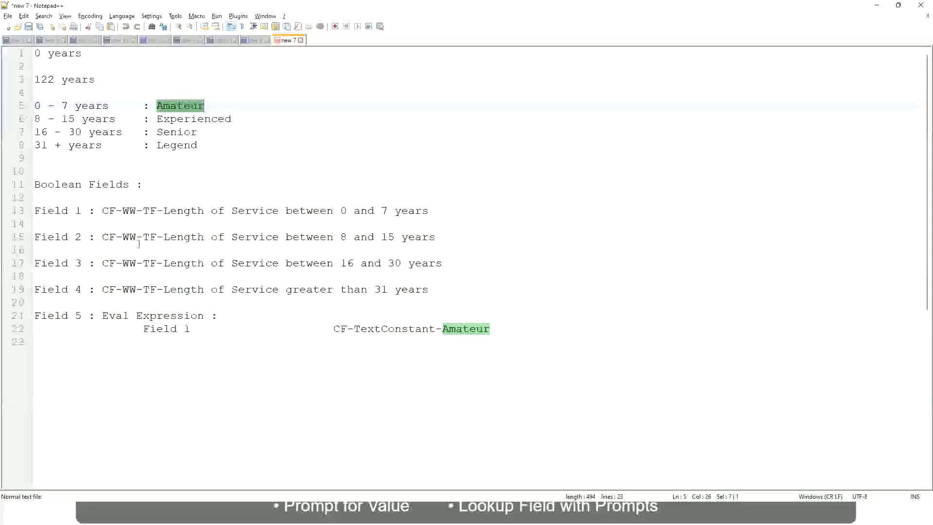
left_click_drag(101, 210, 430, 214)
key("ctrl+c")
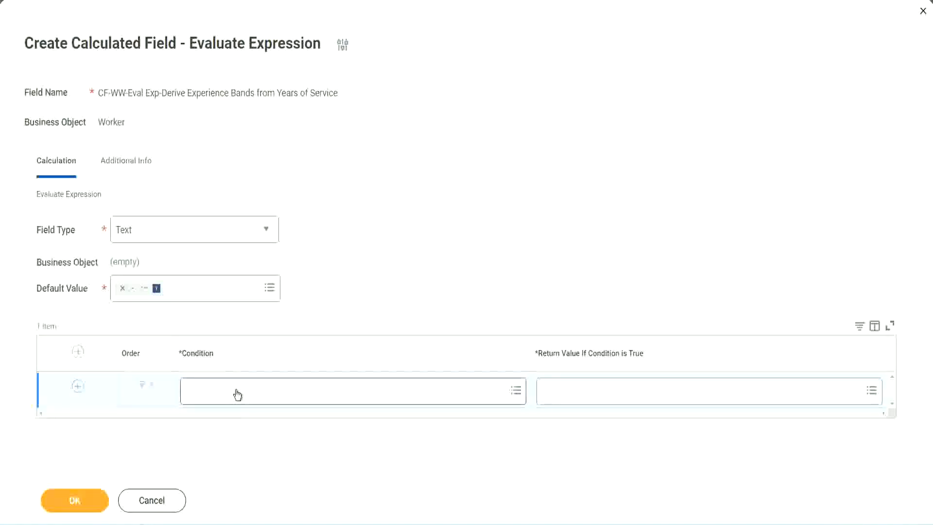
left_click(237, 394)
key("ctrl+v")
key("Return")
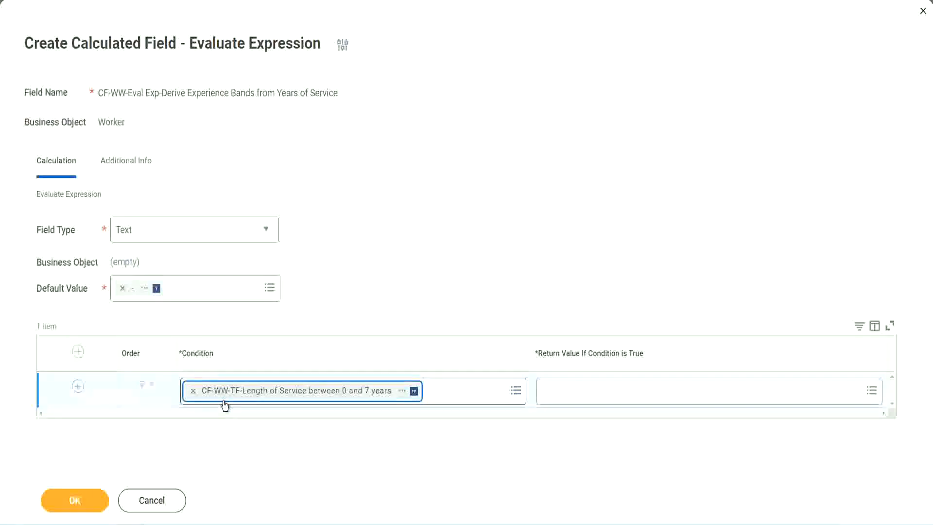
left_click(432, 272)
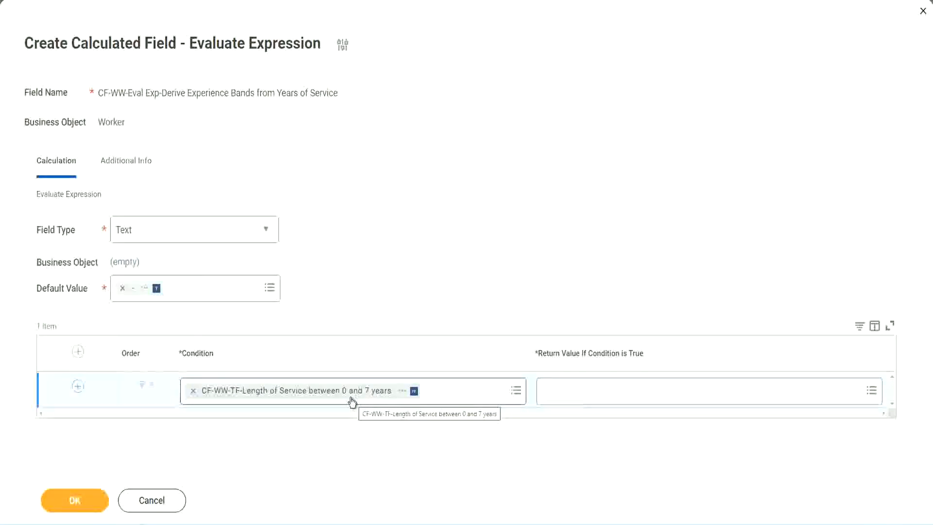
- Search the first row's return value options for "Amaterue"
left_click(607, 398)
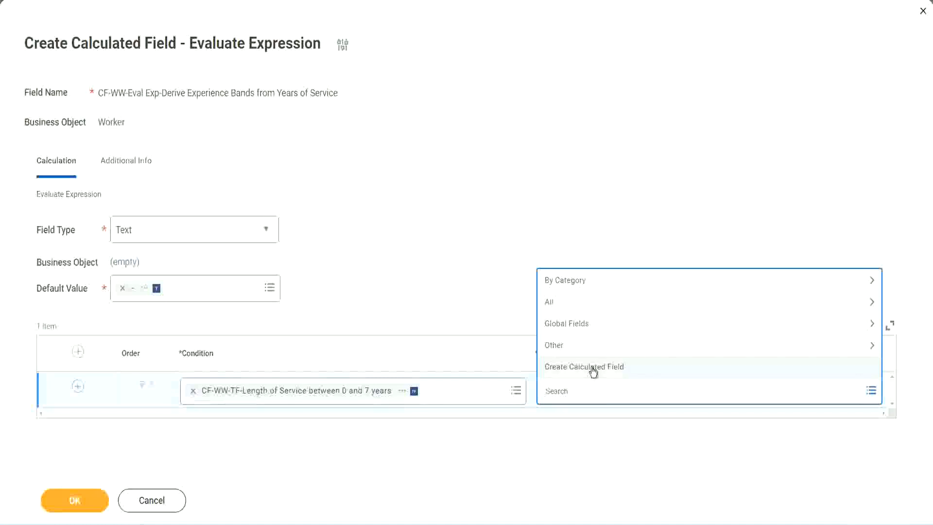
left_click(539, 238)
left_click(561, 395)
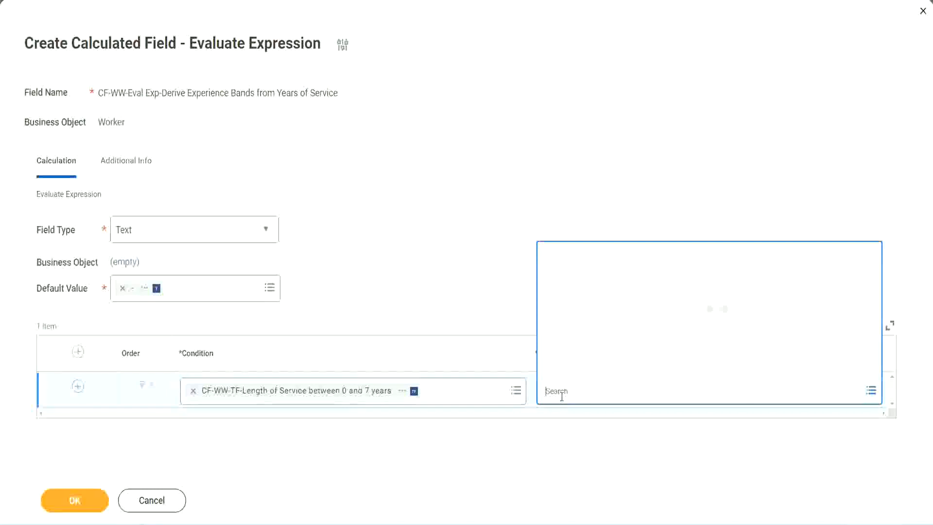
type("Amaterue")
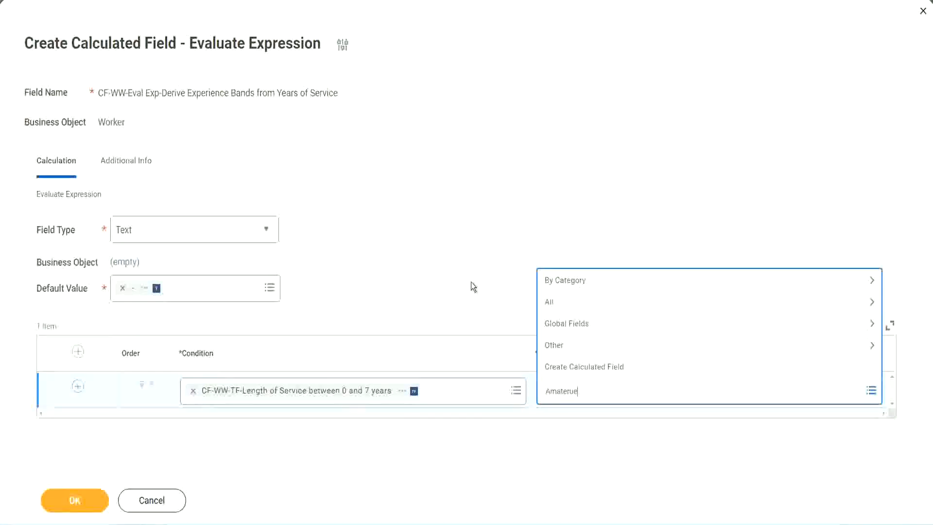
key("Return")
left_click(588, 395)
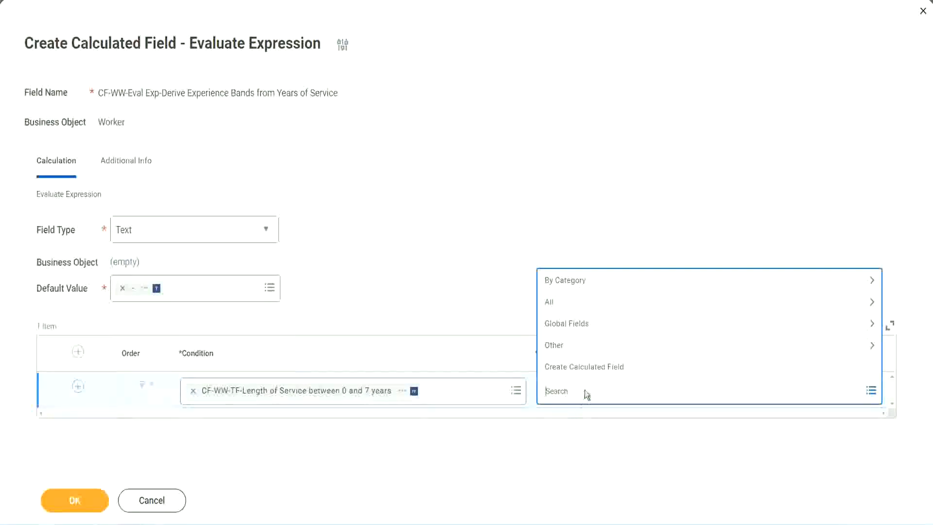
left_click(470, 283)
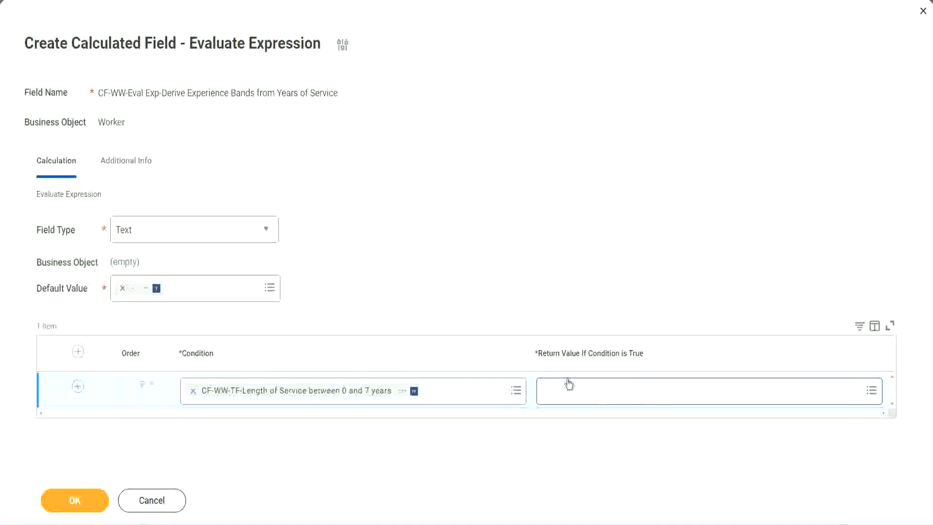
- Start a new calculated field for the first row's return value and name it CF-WW-TC-Amateur
left_click(604, 392)
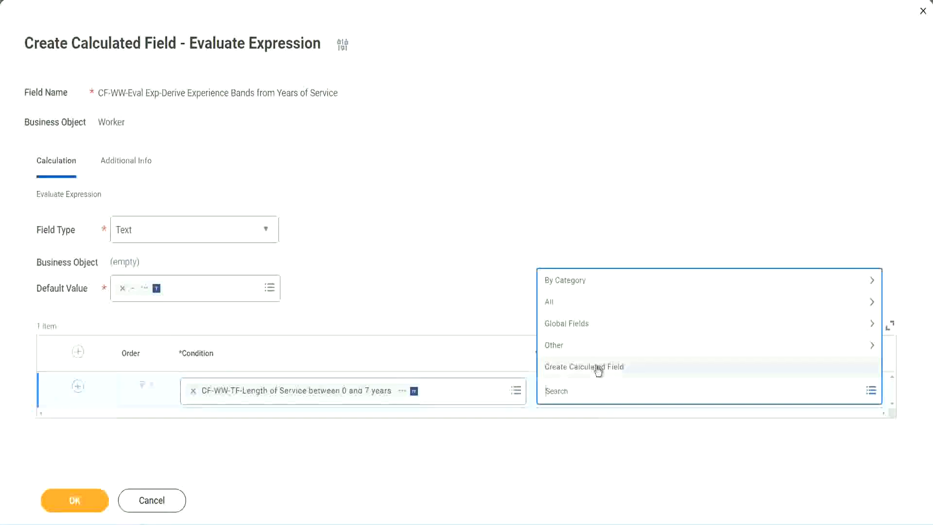
left_click(598, 370)
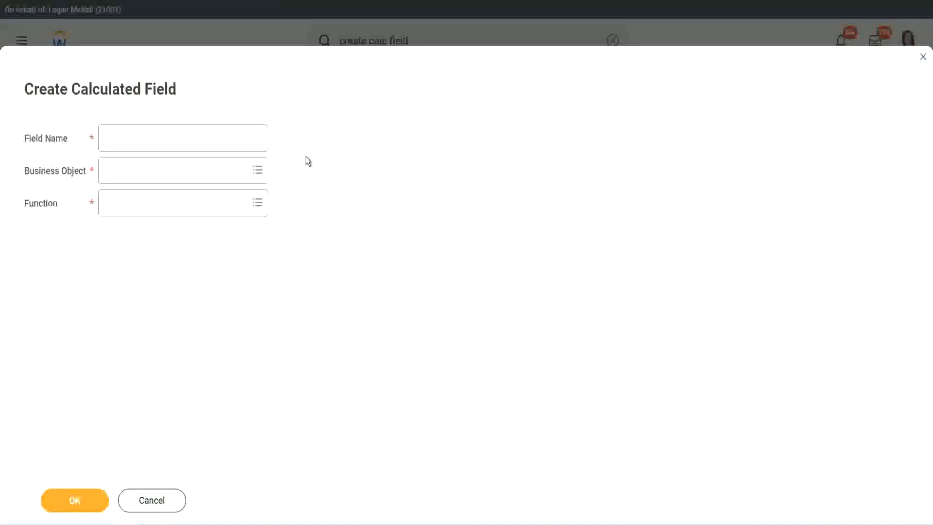
left_click(115, 139)
type("CF")
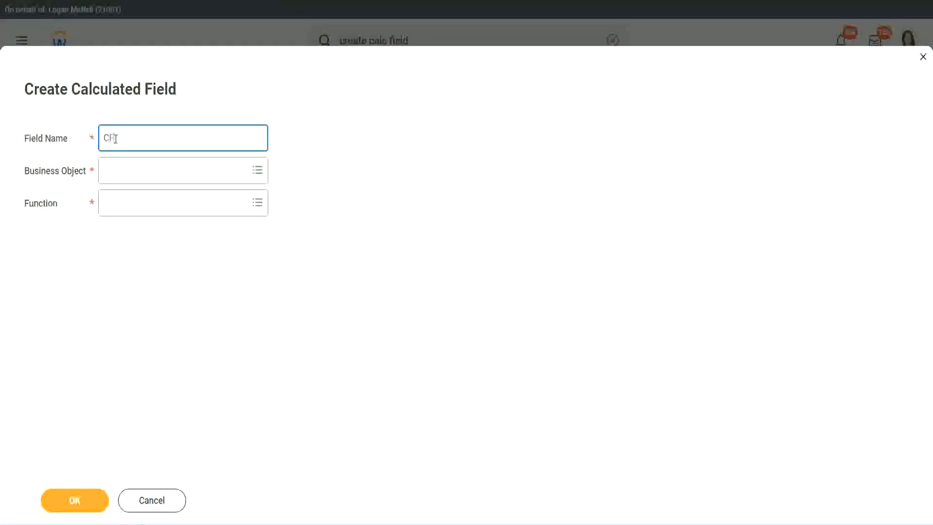
type("_TC")
type("-Am")
type("ateur")
left_click(117, 138)
type("WW")
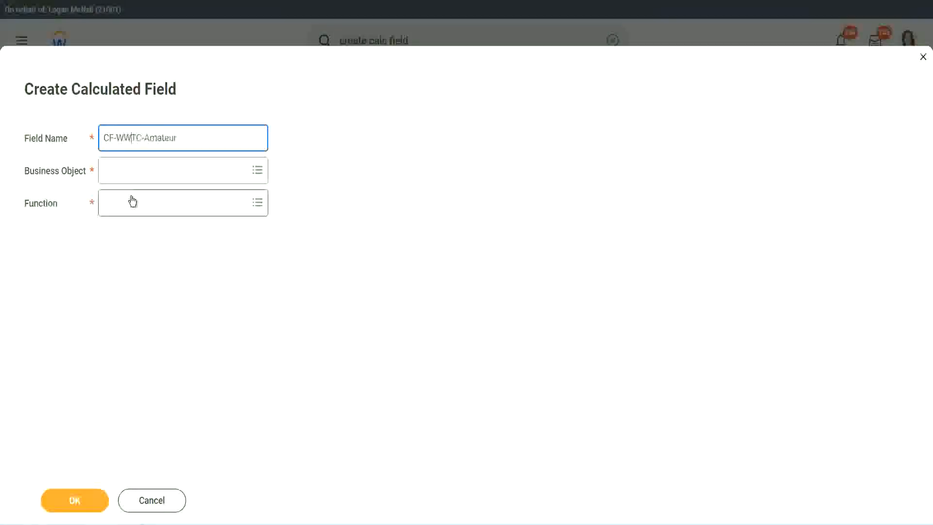
- Set the new calculated field's business object to Global
left_click(131, 174)
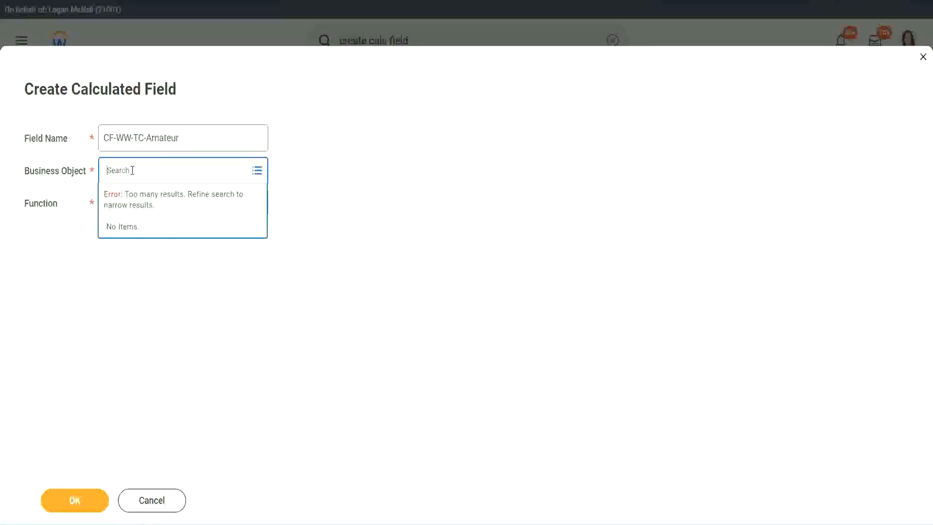
type("worker")
key("BackSpace")
key("BackSpace")
key("BackSpace")
key("BackSpace")
key("BackSpace")
key("BackSpace")
type("glob")
key("Return")
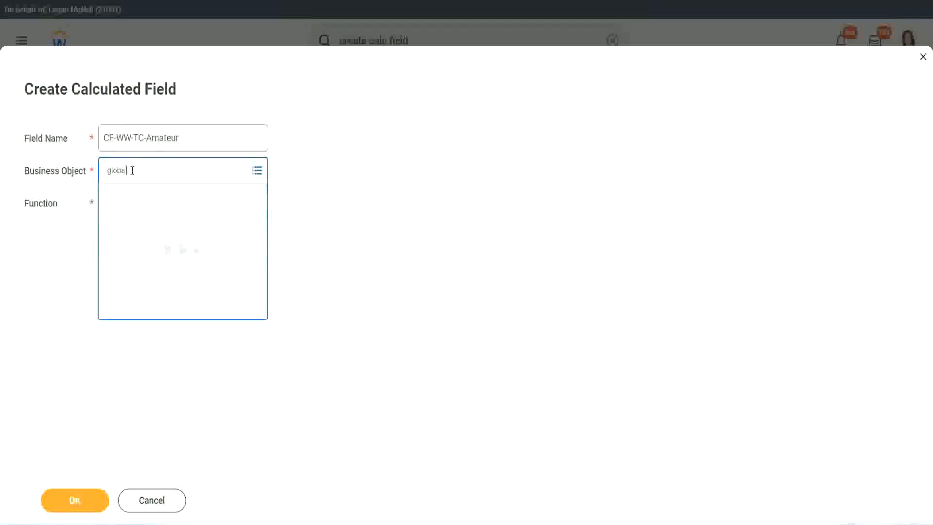
left_click(148, 233)
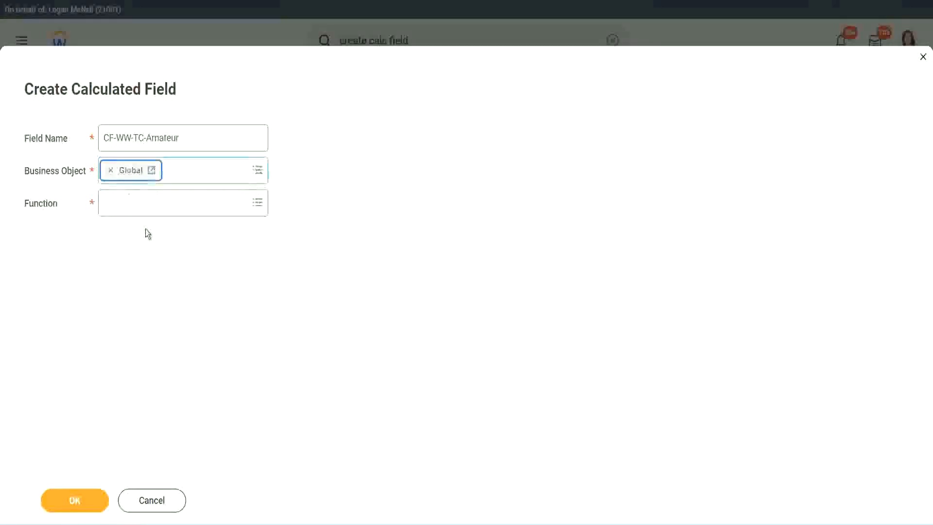
triple_click(184, 136)
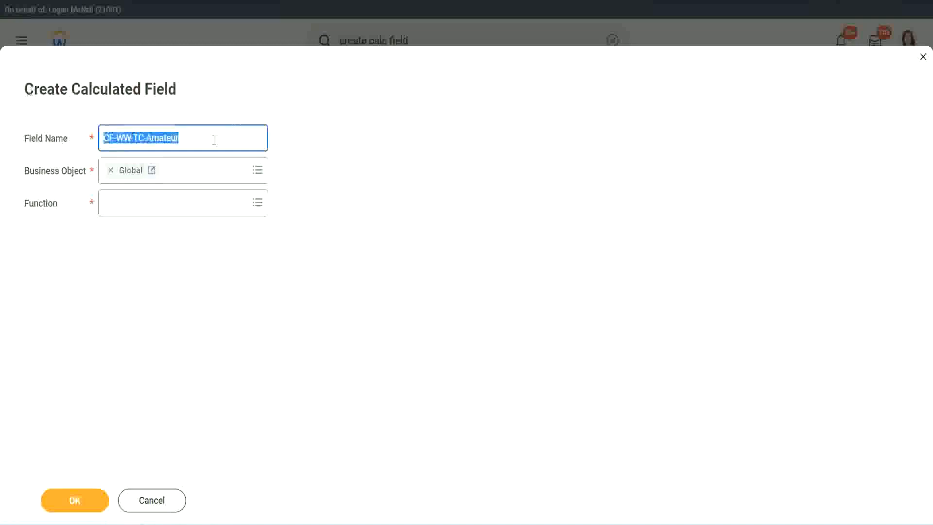
left_click(204, 140)
double_click(185, 136)
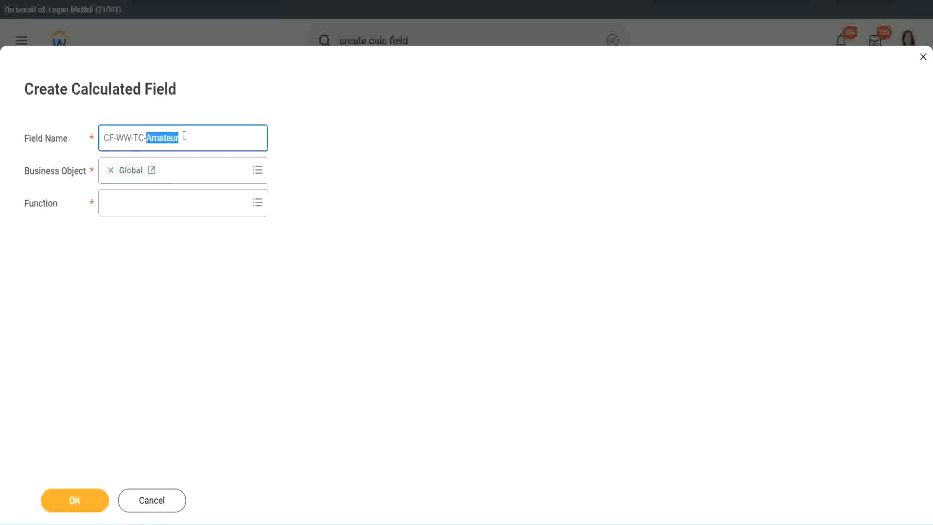
left_click(194, 136)
double_click(174, 139)
- Choose Text Constant as the new field's function and continue to its definition
left_click(130, 204)
type("text const")
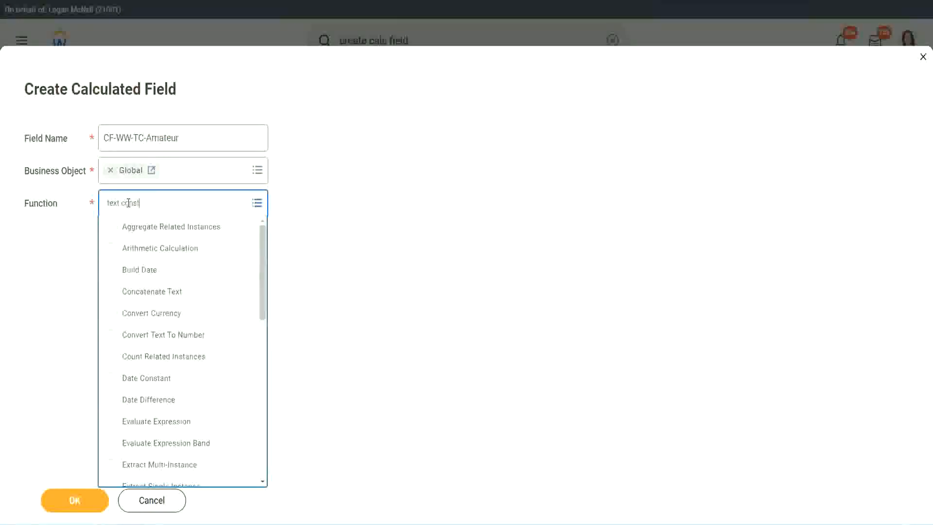
key("Return")
left_click(77, 509)
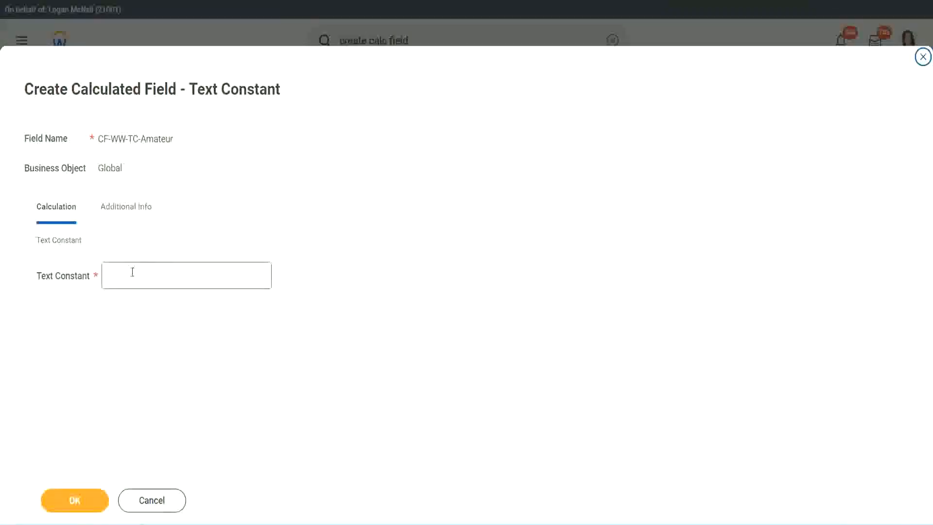
- Set the text constant to Amateur and save the calculated field
left_click(150, 273)
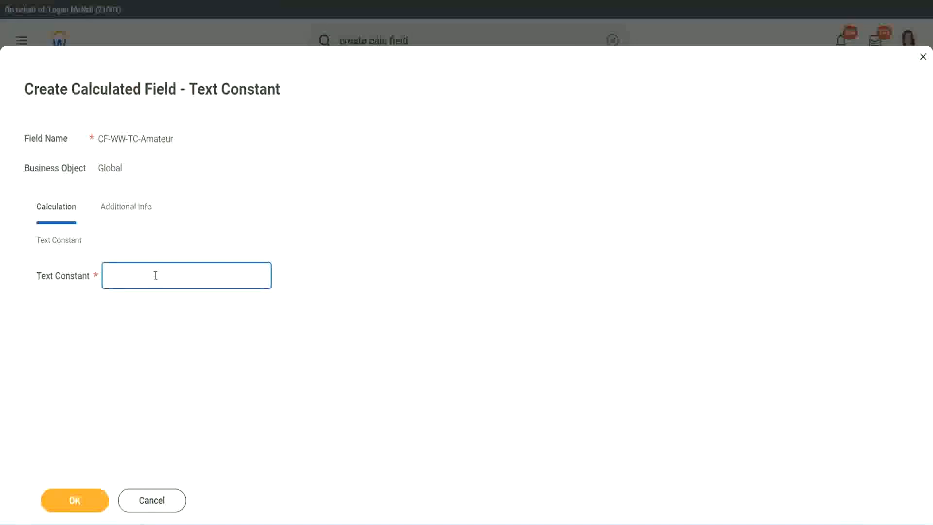
type("Amateur")
left_click(71, 502)
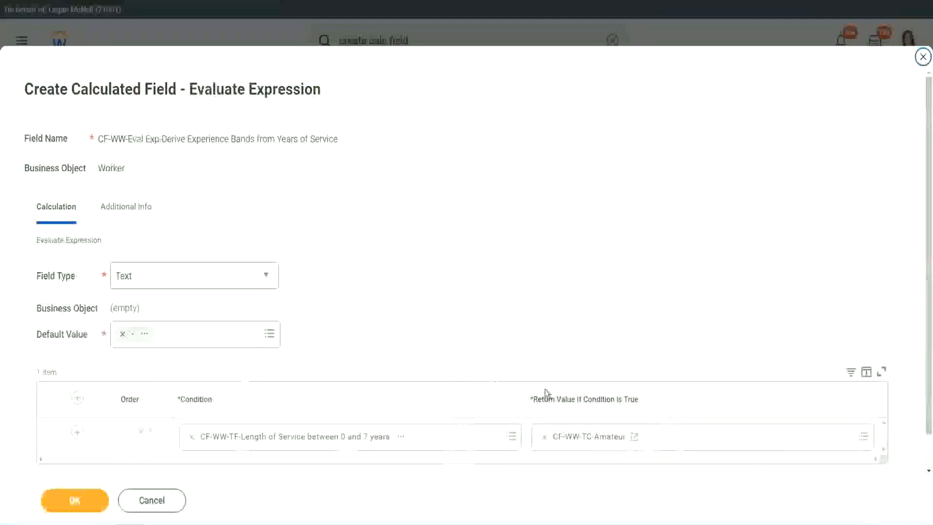
right_click(579, 440)
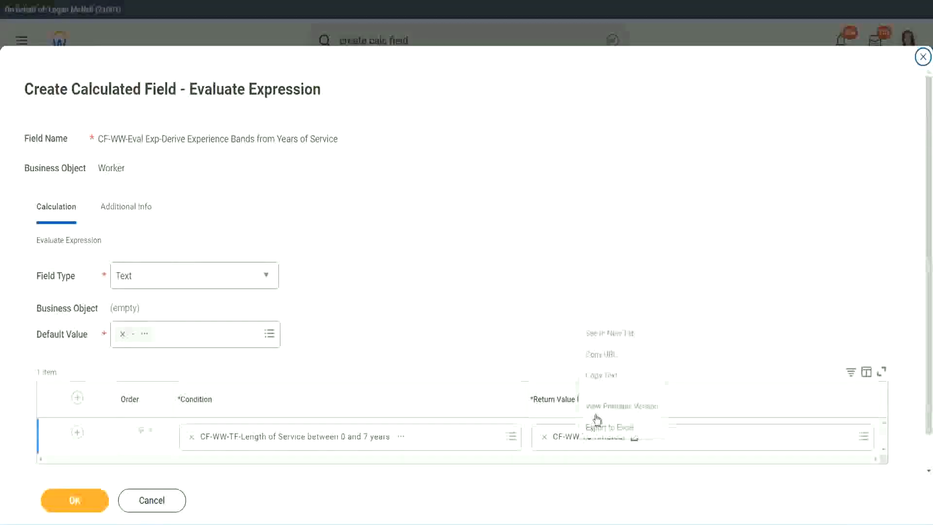
left_click(538, 399)
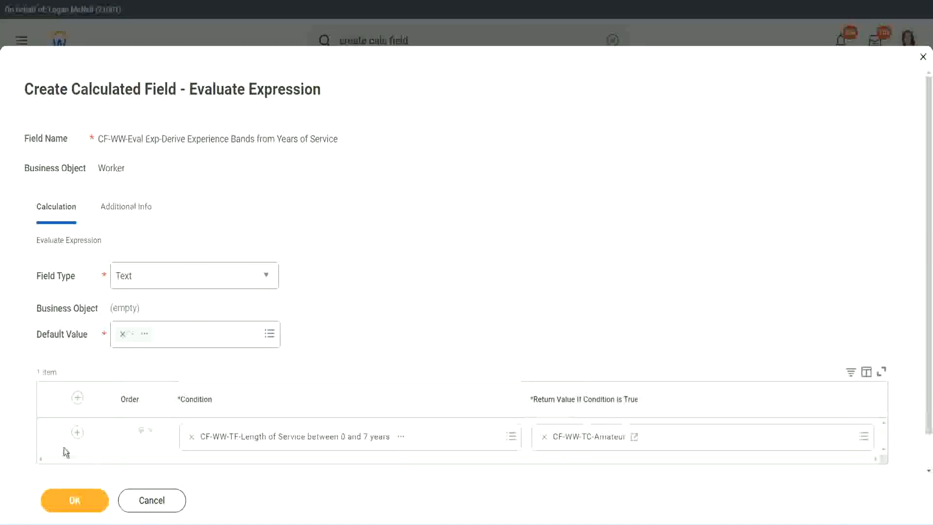
- Add three more condition rows below the first row of the Evaluate Expression table
left_click(75, 437)
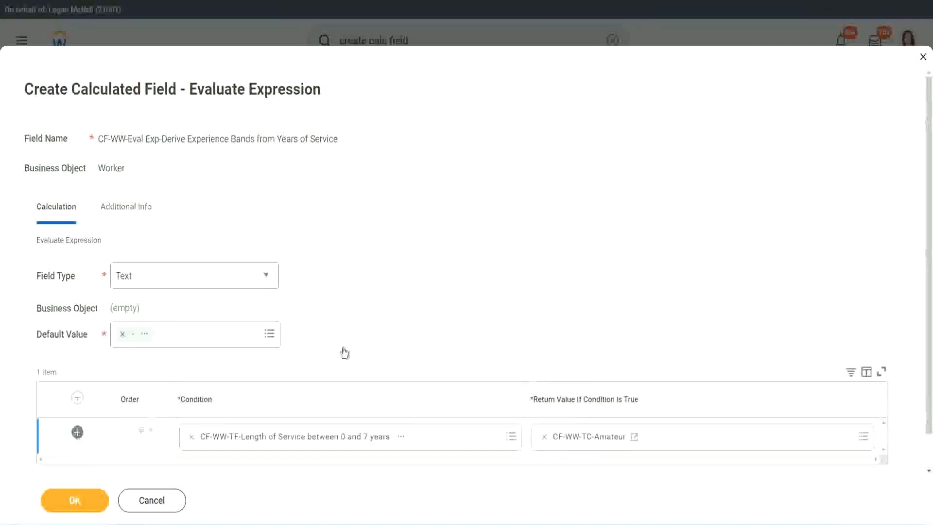
scroll(367, 342, "down", 3)
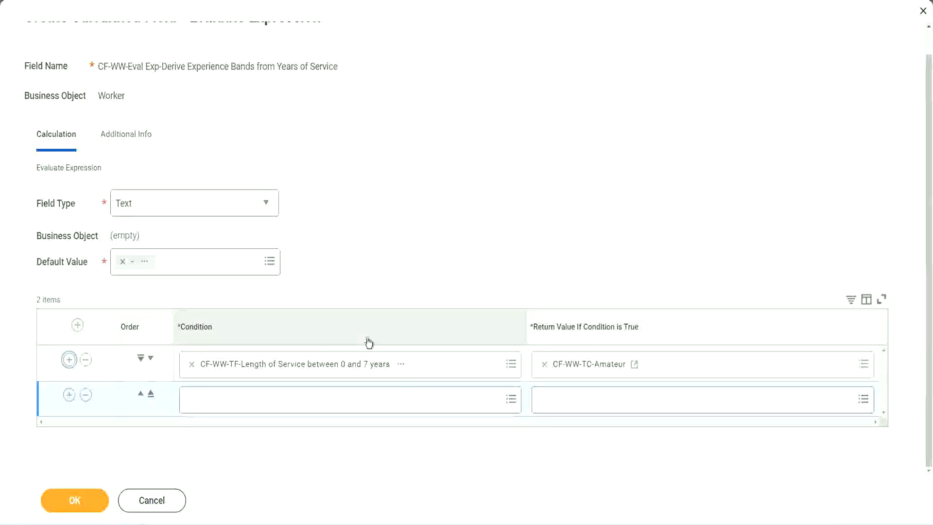
left_click(69, 395)
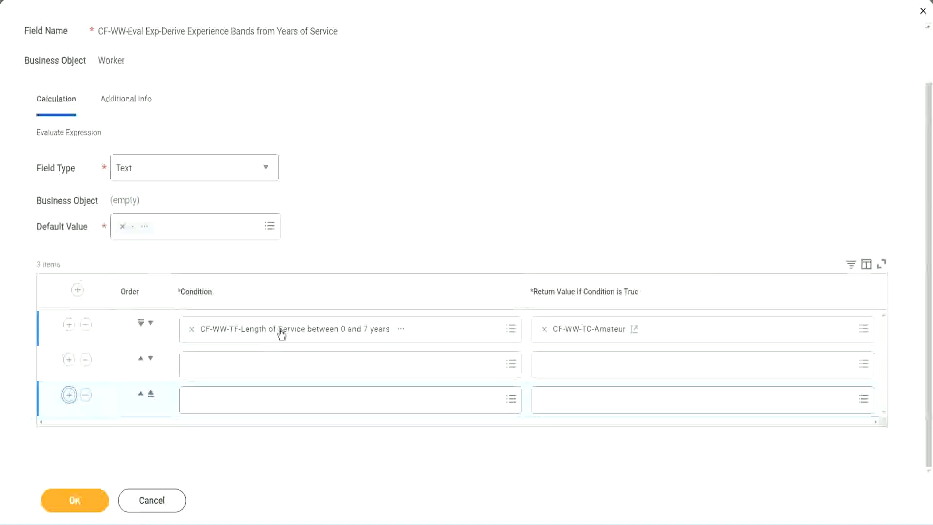
- Search for "cf-ww-tf" and set the second row's condition to CF-WW-TF-Length of Service between 8 and 15 years
left_click(230, 369)
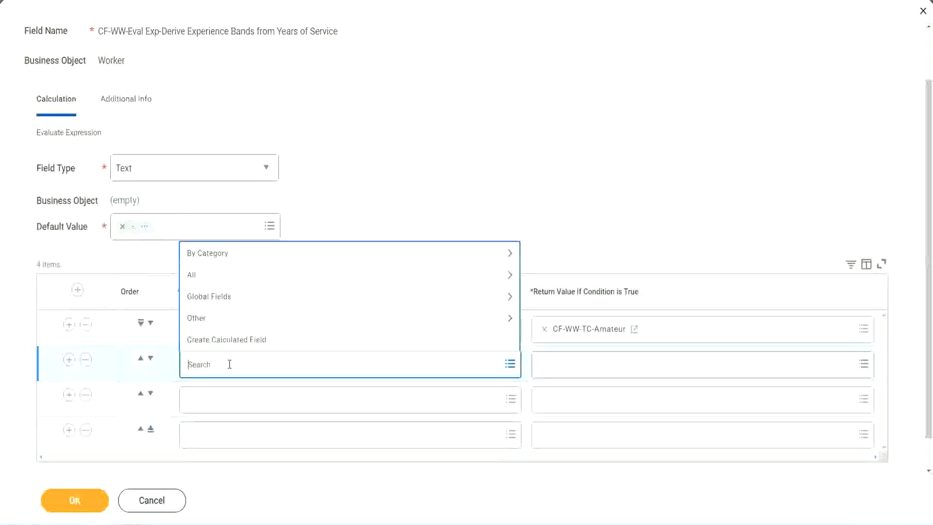
type("cf-ww")
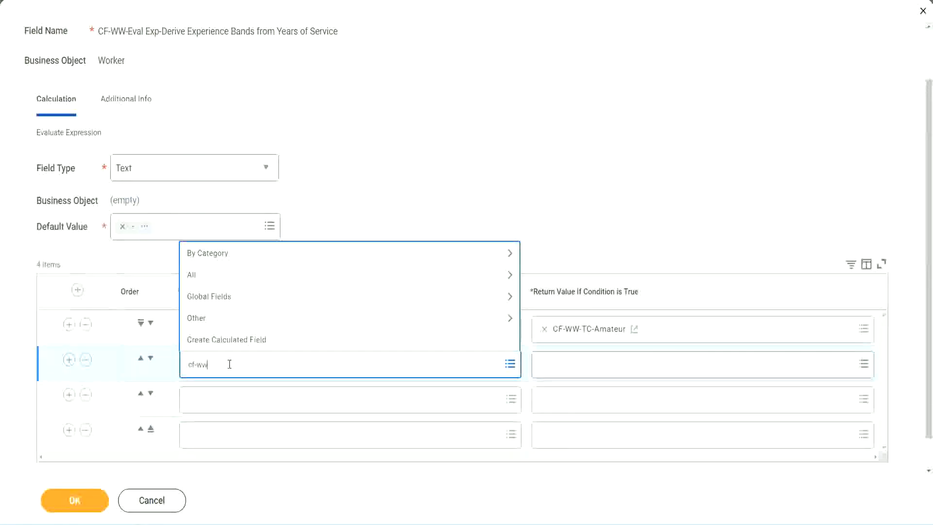
type("-tf")
key("Return")
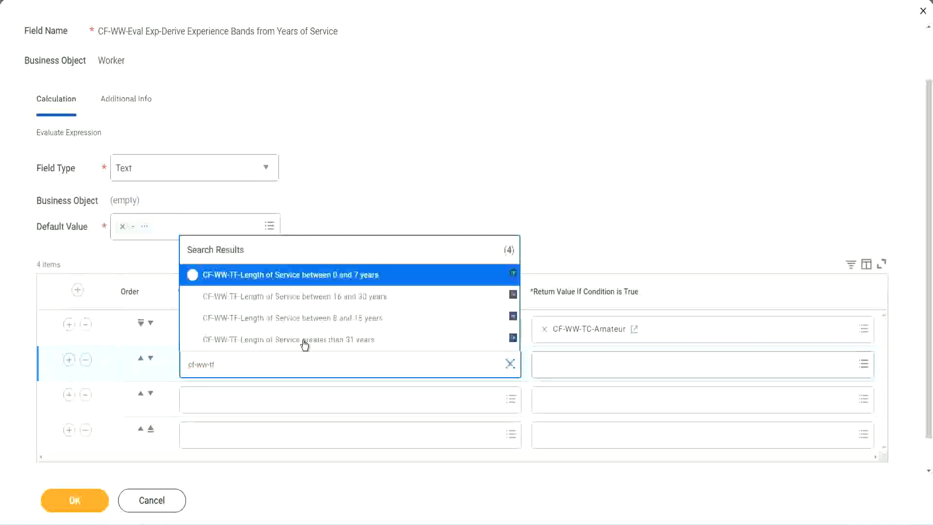
left_click(358, 319)
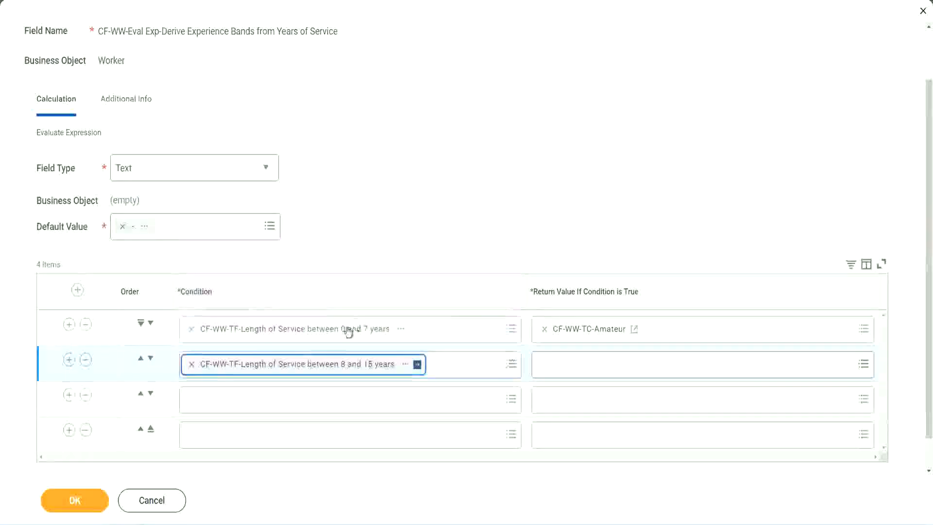
- Search for "cf-ww-tf" and set the third row's condition to CF-WW-TF-Length of Service between 16 and 30 years
left_click(235, 400)
type("cf")
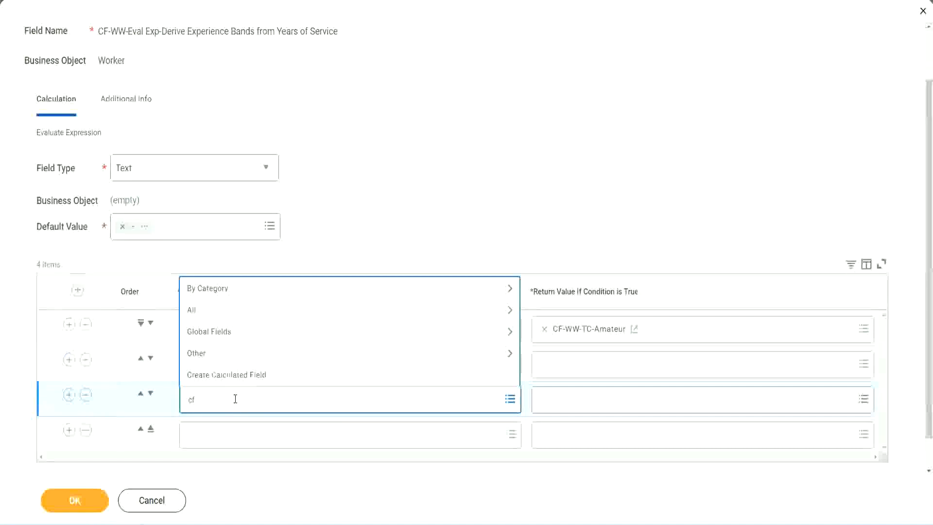
type("-ww-tf")
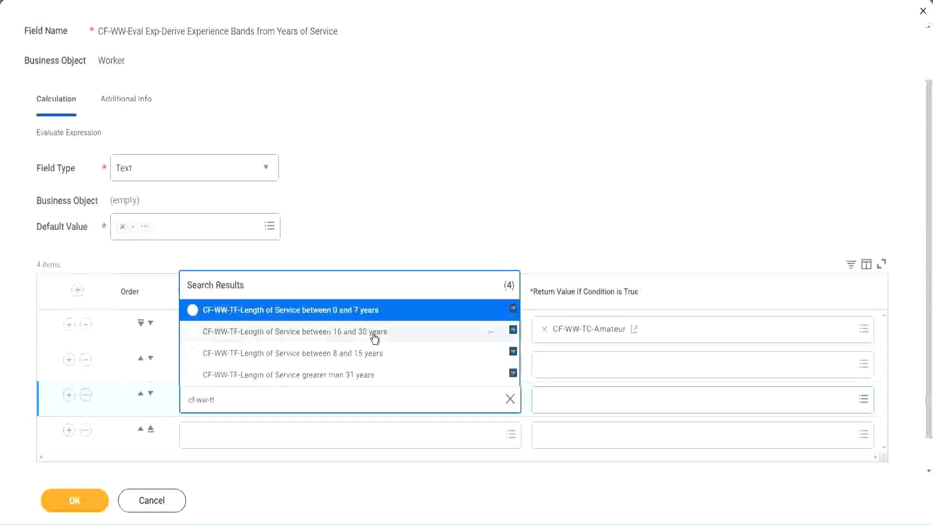
left_click(375, 335)
- Search for "cf-ww tf 31" and set the fourth row's condition to CF-WW-TF-Length of Service greater than 31 years
left_click(220, 436)
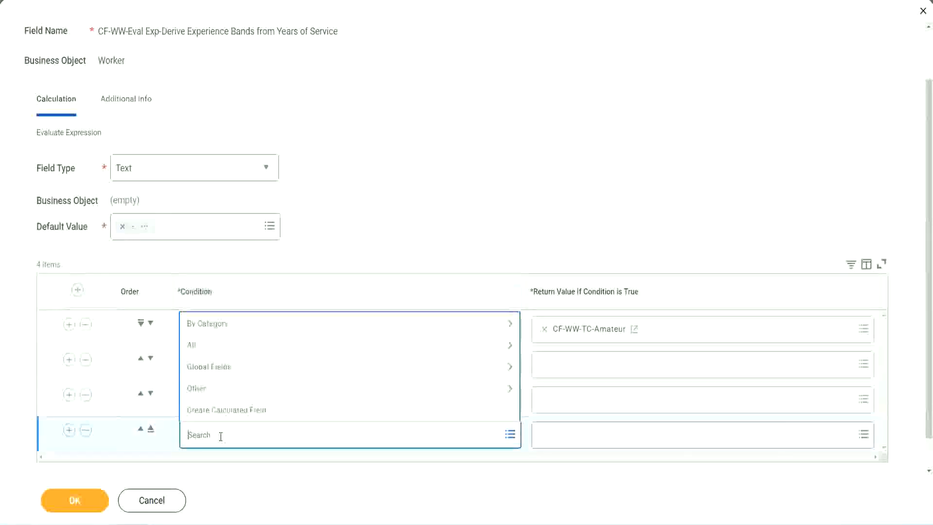
type("cf-ww")
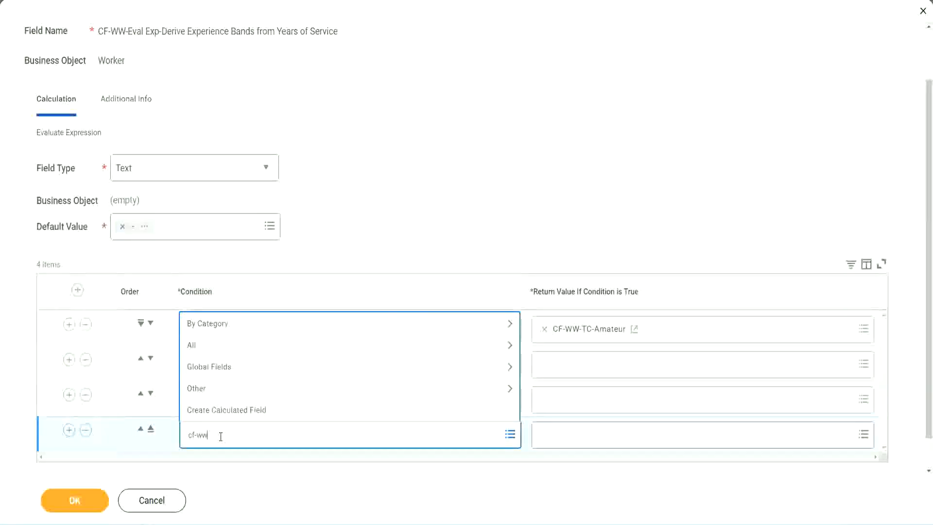
type(" tf 31")
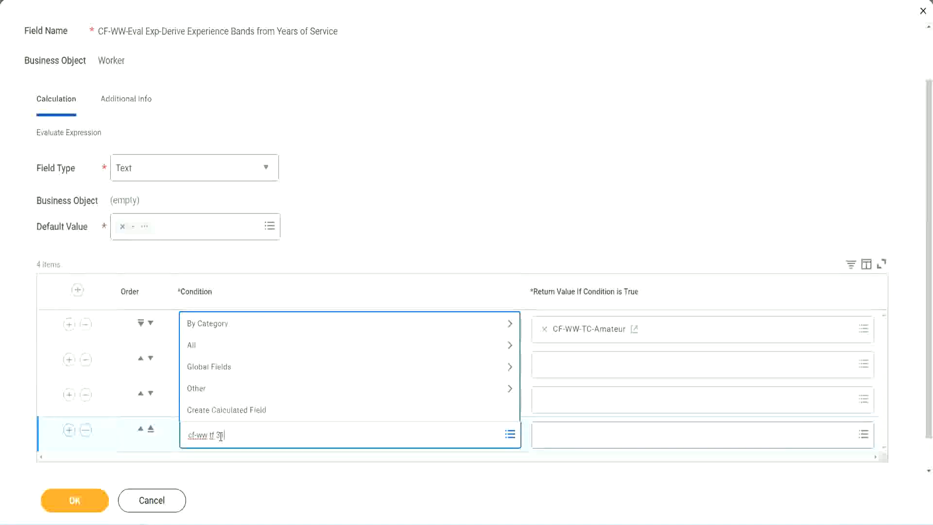
key("Return")
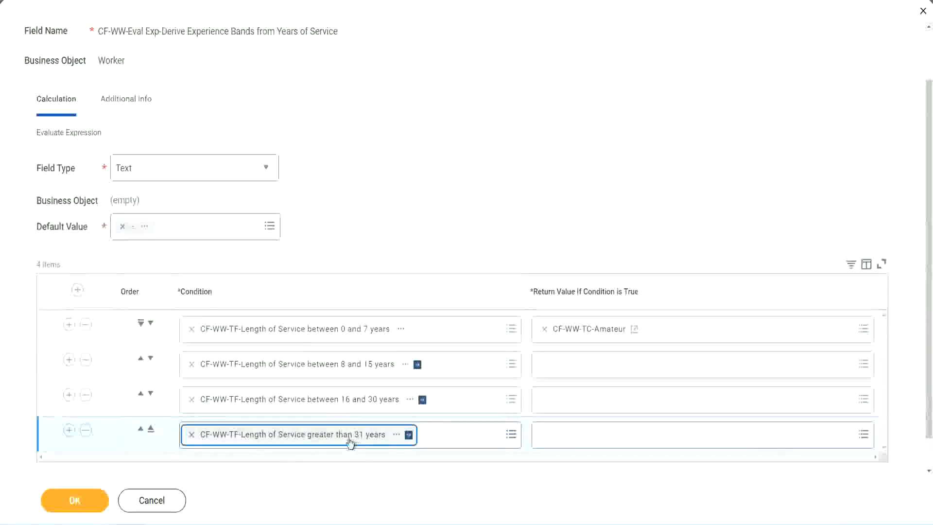
left_click(419, 200)
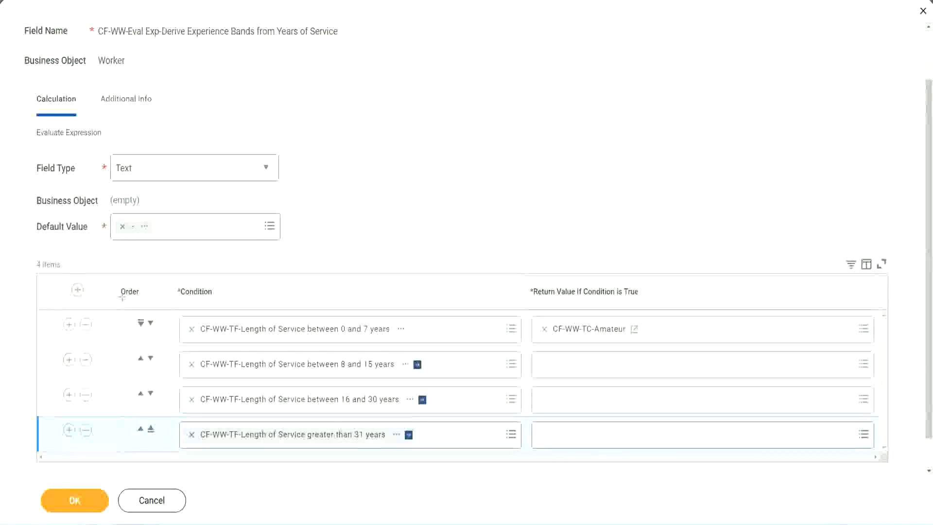
- Try reordering the conditions by moving the 8 to 15 years row above the 0 to 7 years row
left_click_drag(105, 285, 103, 384)
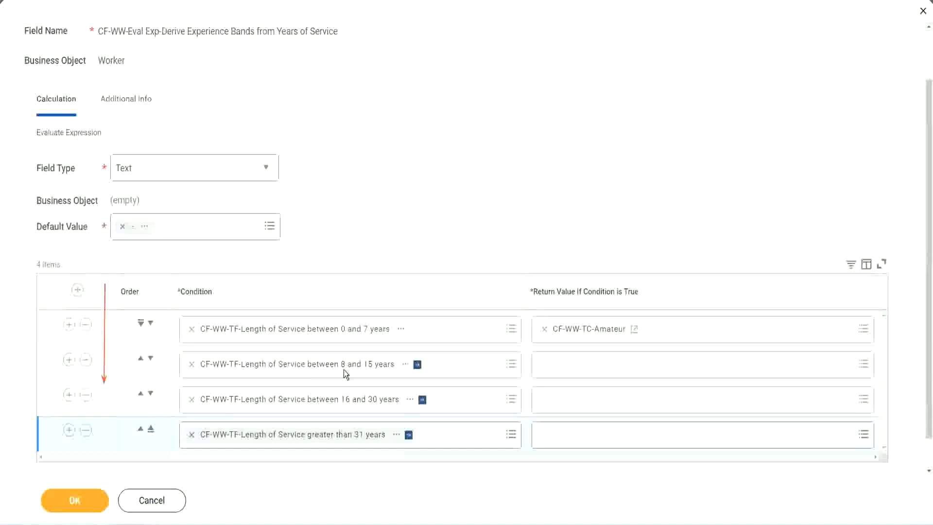
left_click(141, 360)
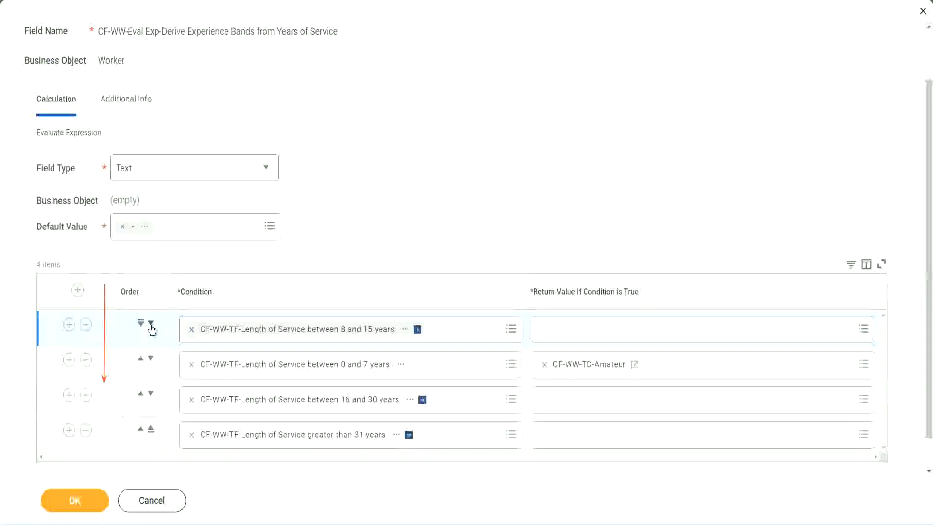
left_click(151, 323)
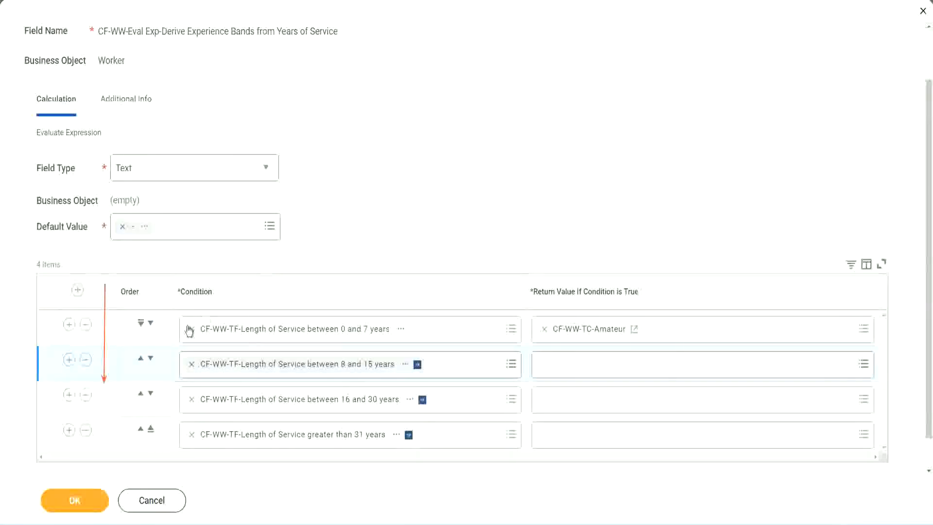
left_click(141, 360)
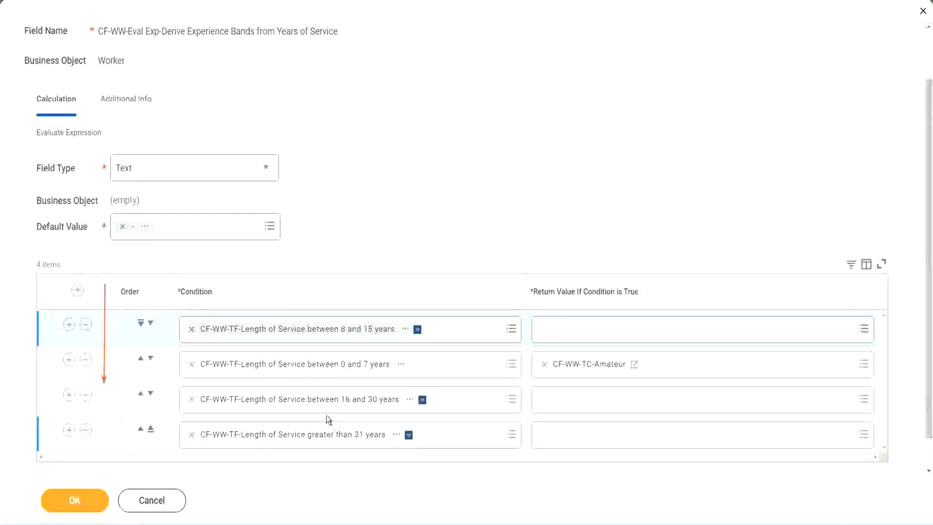
- Copy the text of the CF-WW-TC-Amateur return value and move the 8 to 15 years row back below the 0 to 7 years row
right_click(592, 371)
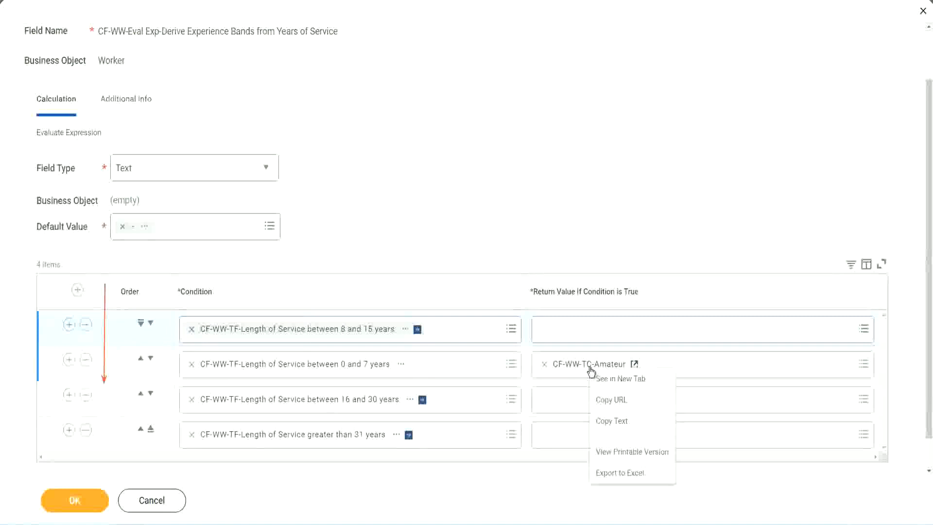
left_click(615, 421)
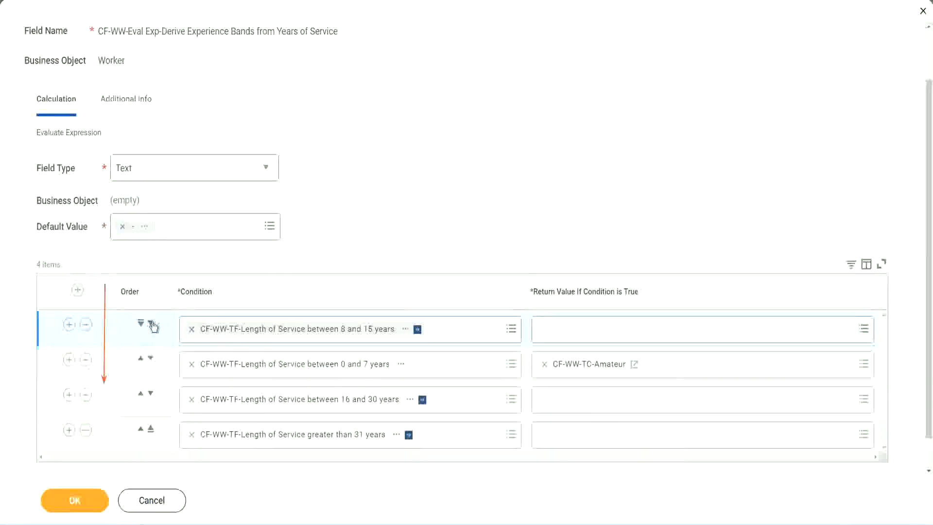
left_click(150, 323)
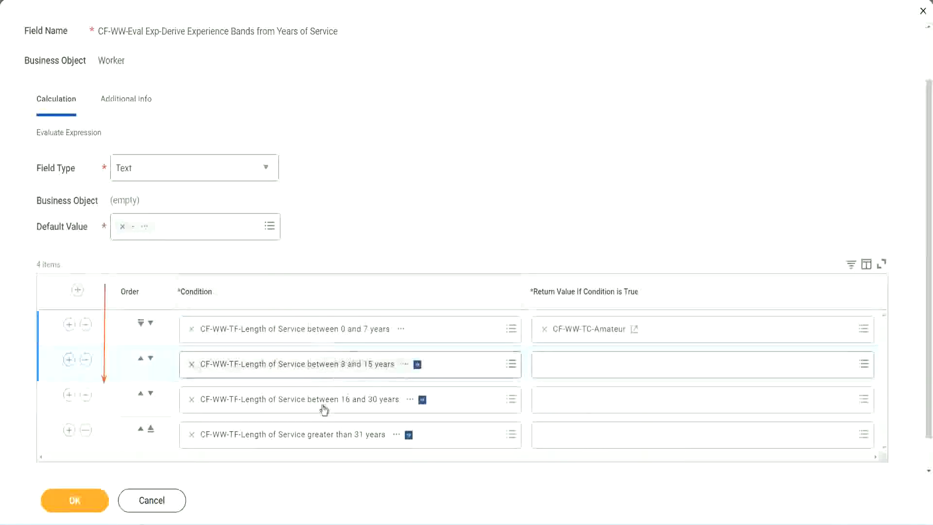
- Create a calculated field named CF-WW-TC-Experienced for the second row's return value, with business object Global and function Text Constant
left_click(545, 365)
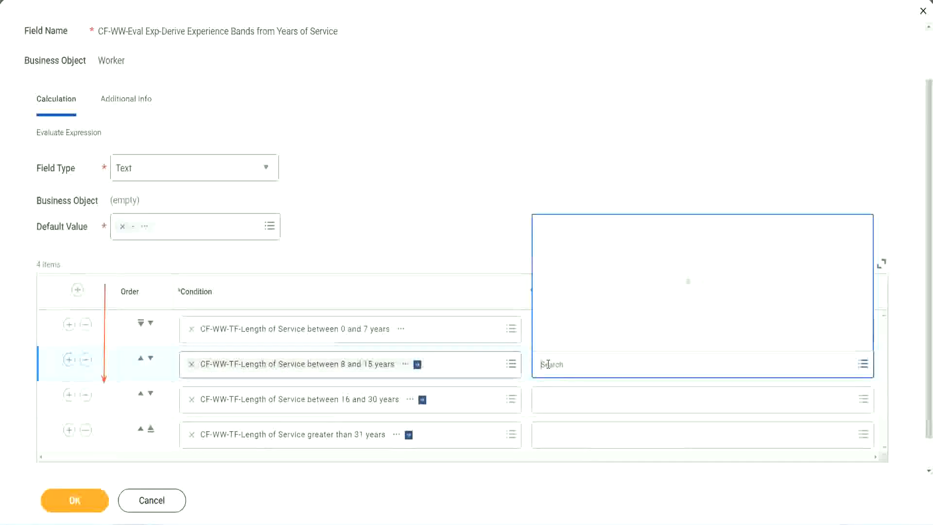
left_click(579, 342)
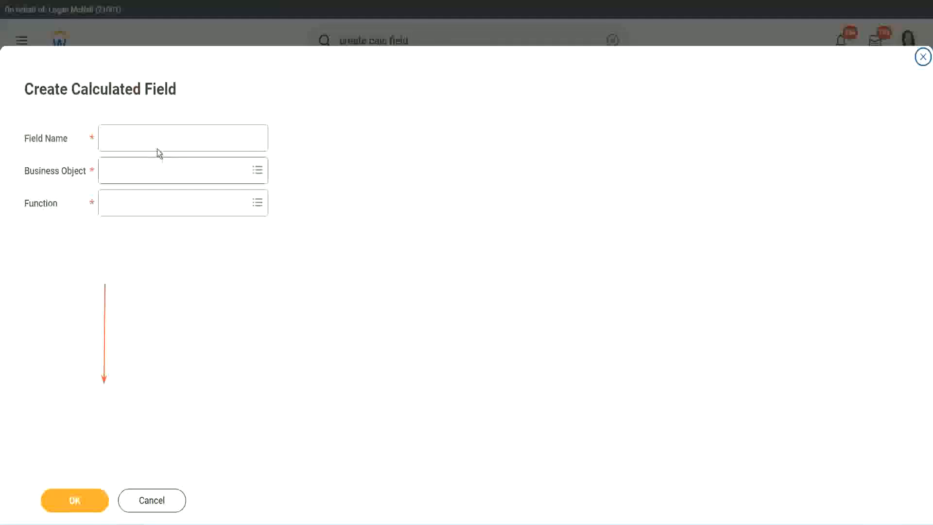
left_click(150, 138)
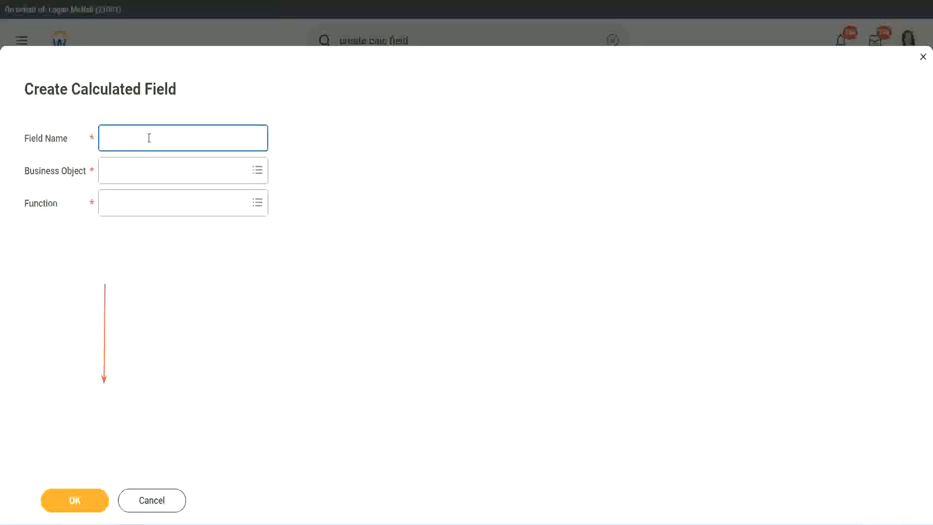
key("ctrl+v")
double_click(160, 139)
type("Exper")
type("ienced")
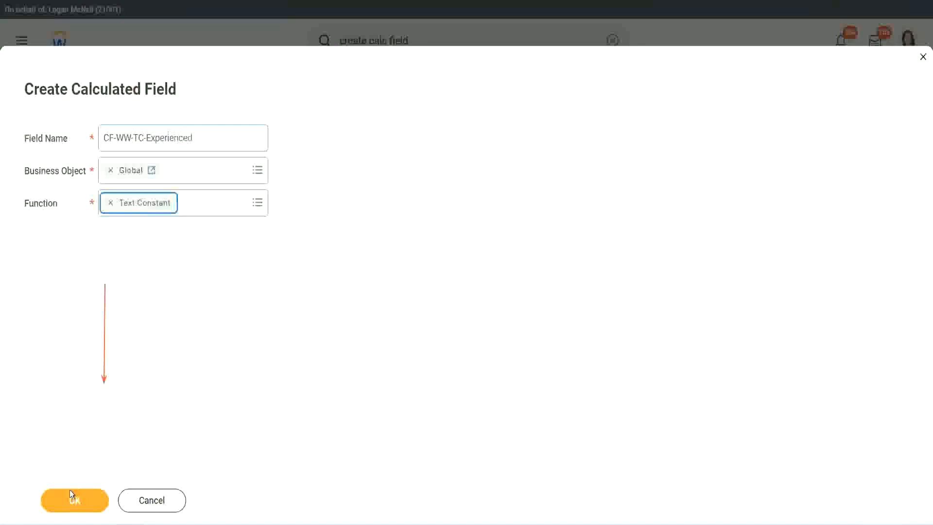
left_click(69, 489)
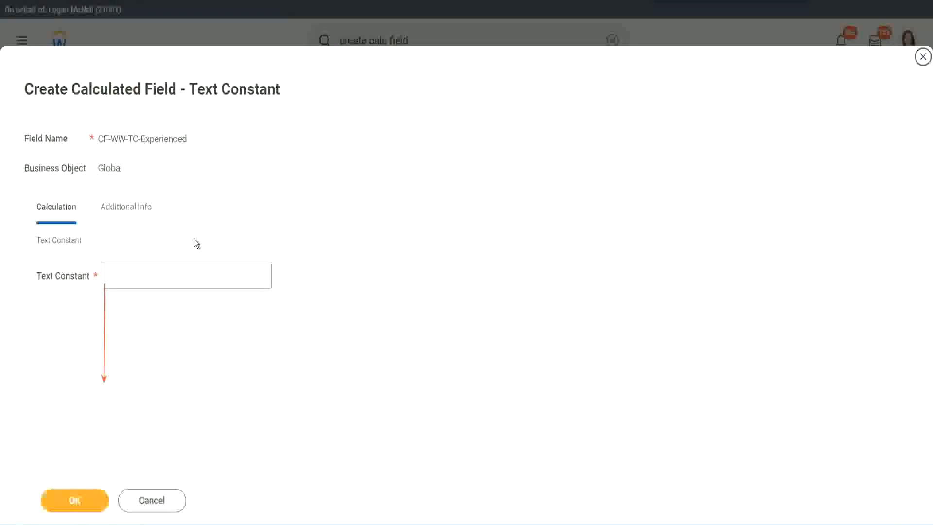
- Set the text constant to Experienced and save the calculated field
left_click(145, 274)
type("Ex")
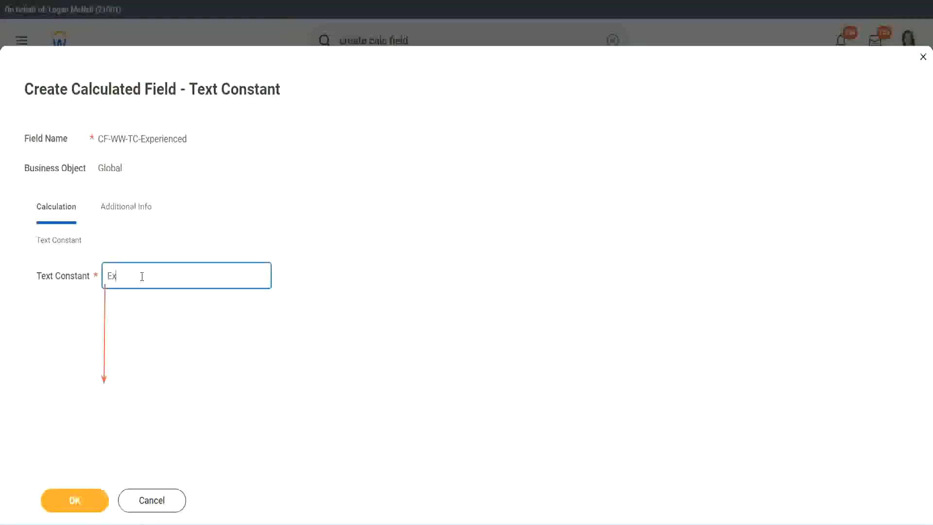
type("perienced")
left_click(78, 501)
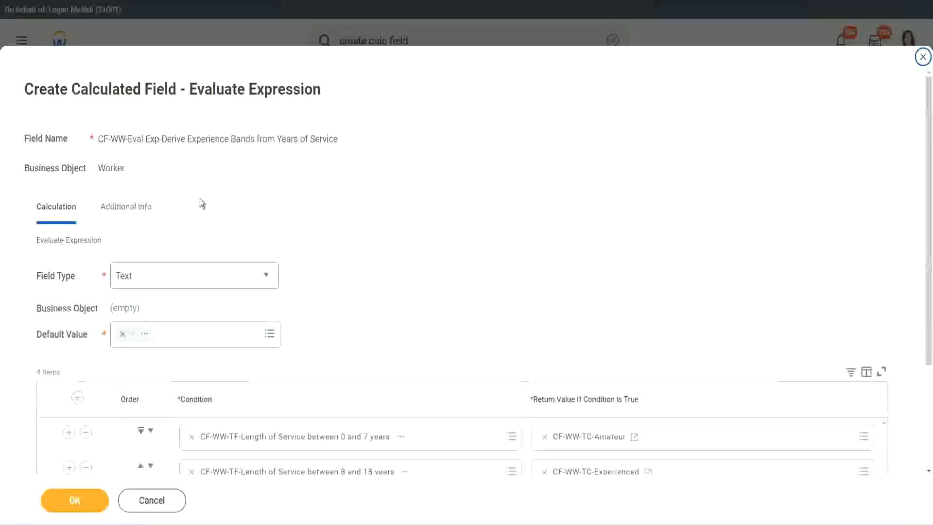
- Start a calculated field for the third row's return value, pasting CF-WW-TC-Amateur as its name and setting the business object to Global
scroll(430, 253, "down", 3)
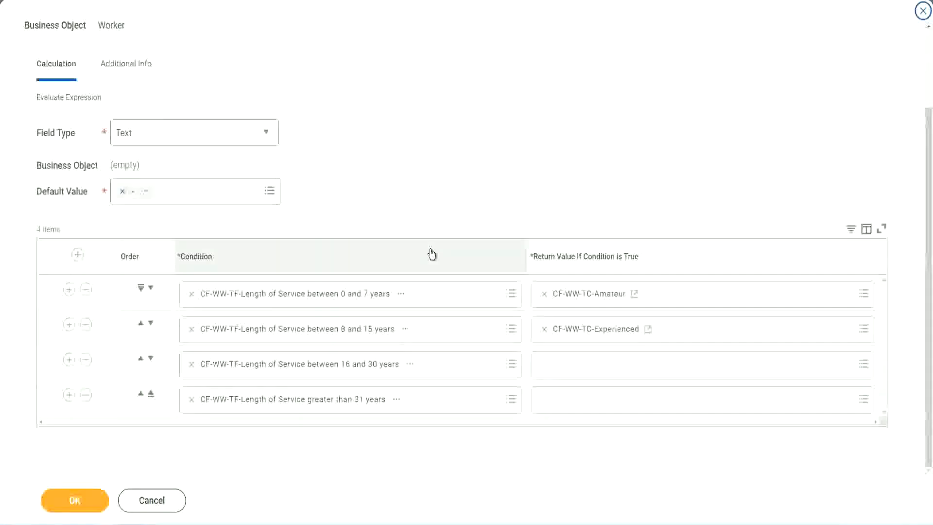
left_click(582, 369)
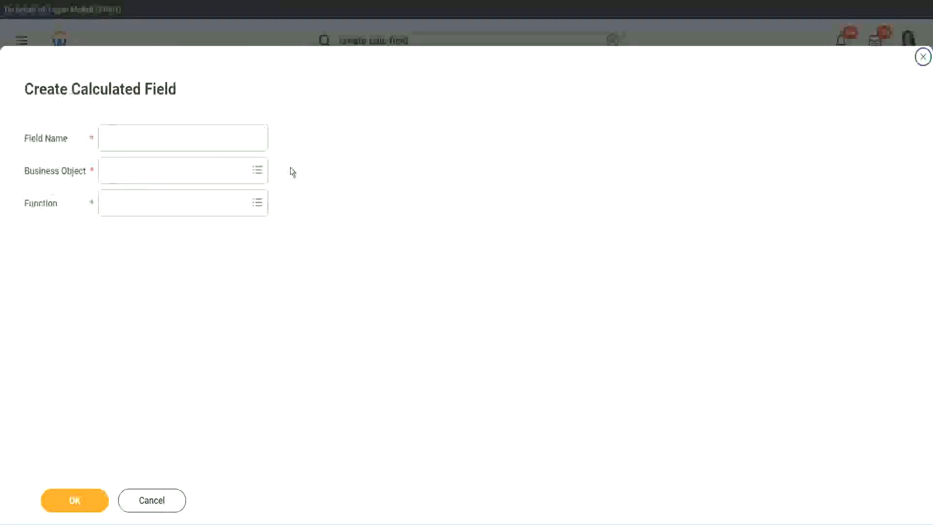
left_click(197, 137)
type("CF-WW-TC-Amateur")
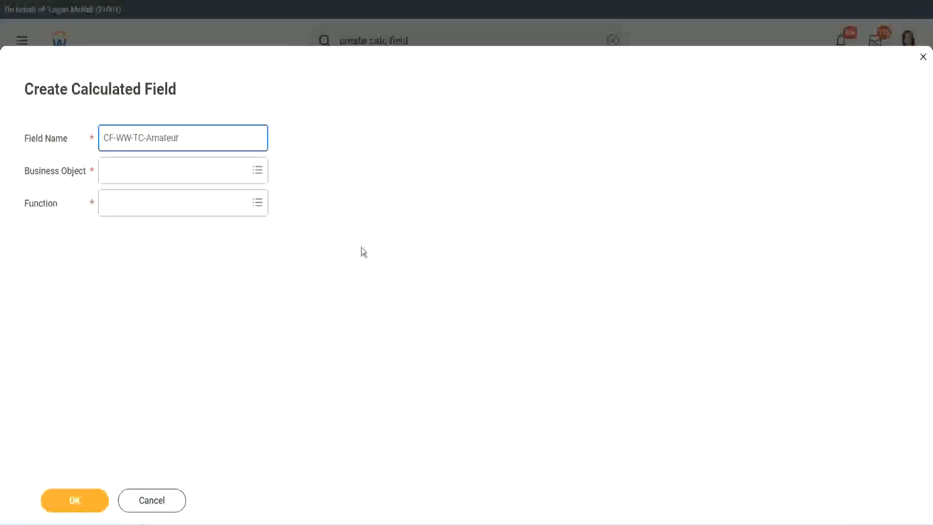
left_click(107, 171)
type("global")
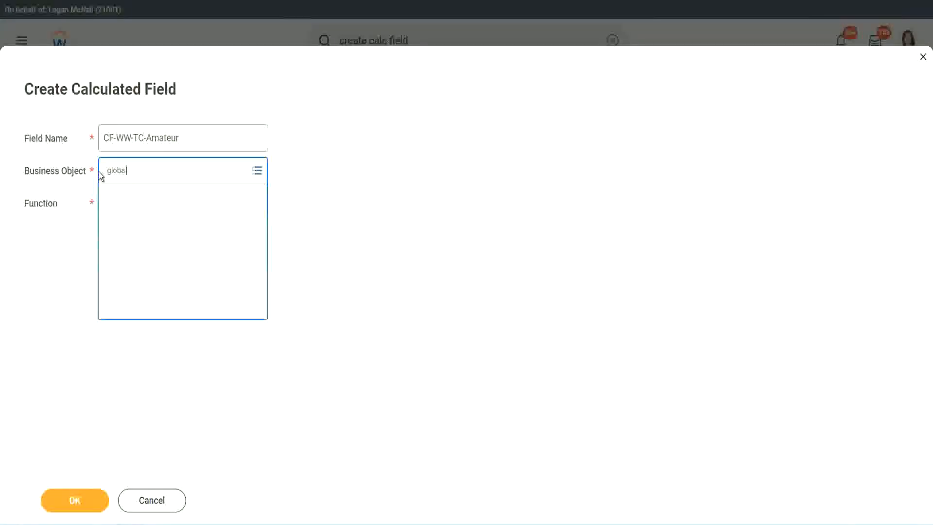
key("Return")
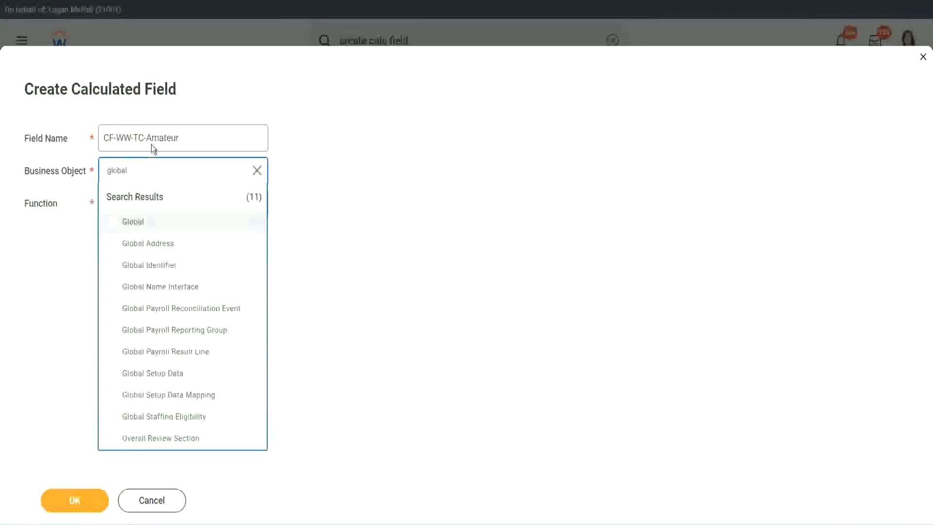
- Change the new calculated field's name to CF-WW-TC-Senior
left_click(152, 146)
double_click(158, 139)
type("S")
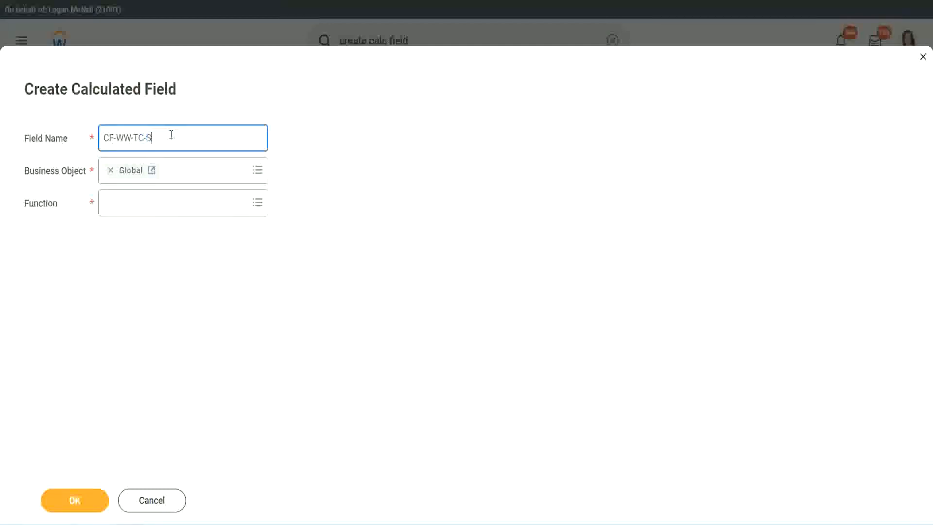
type("enior")
- Choose Text Constant as the function of CF-WW-TC-Senior, and enter its text constant for the Senior band and save
left_click(148, 212)
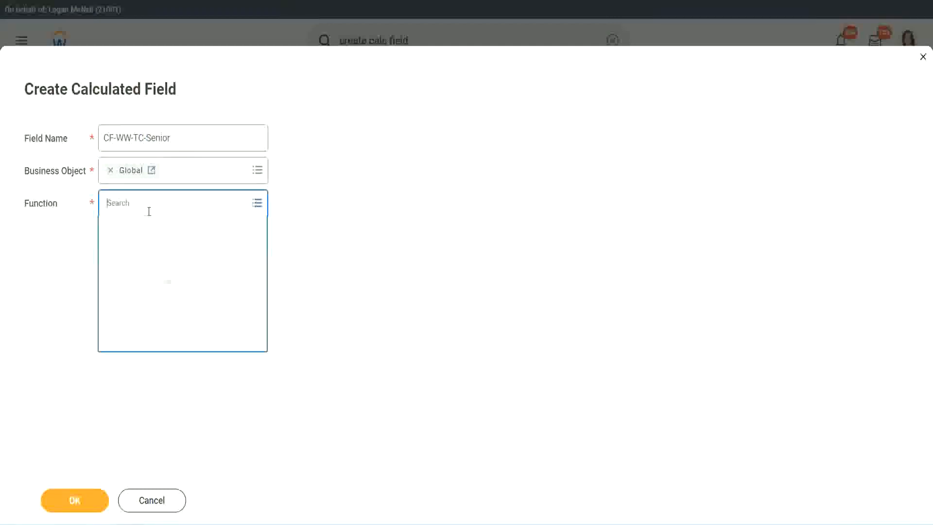
type("tc")
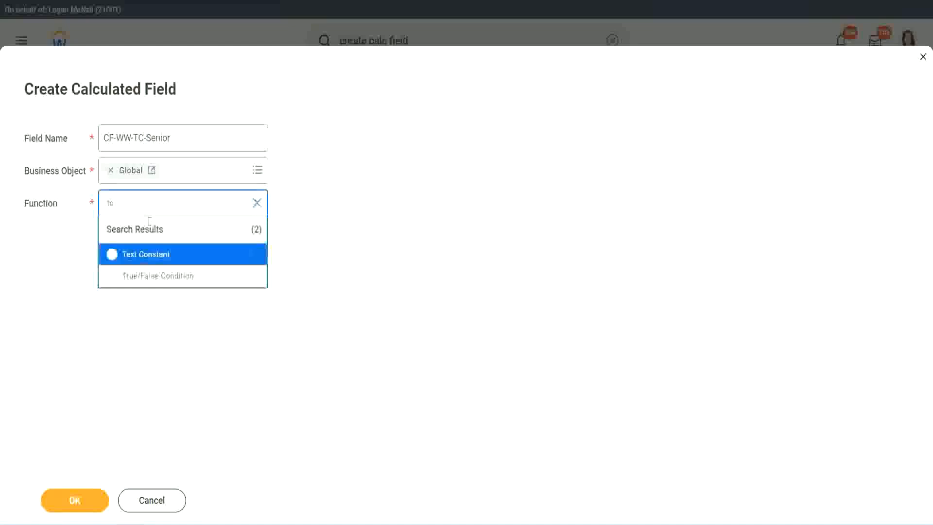
left_click(144, 254)
left_click(83, 503)
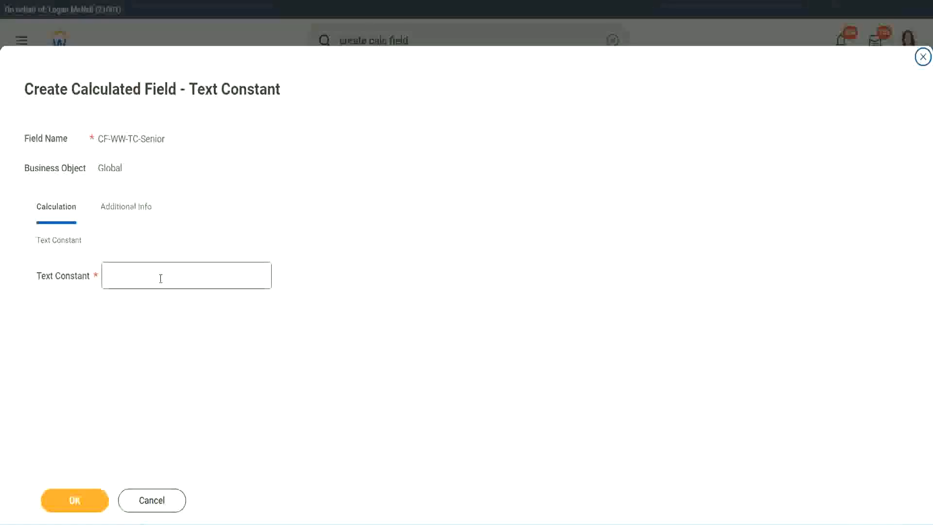
left_click(157, 273)
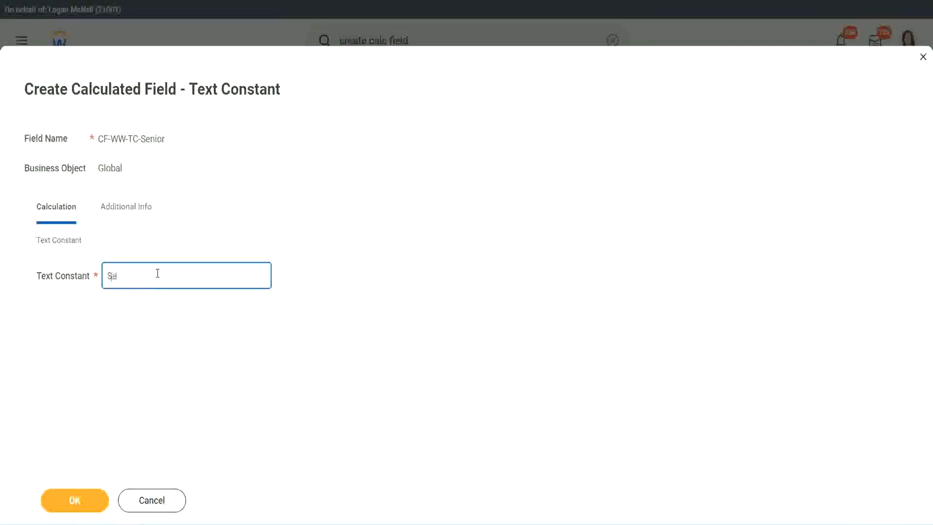
left_click(93, 495)
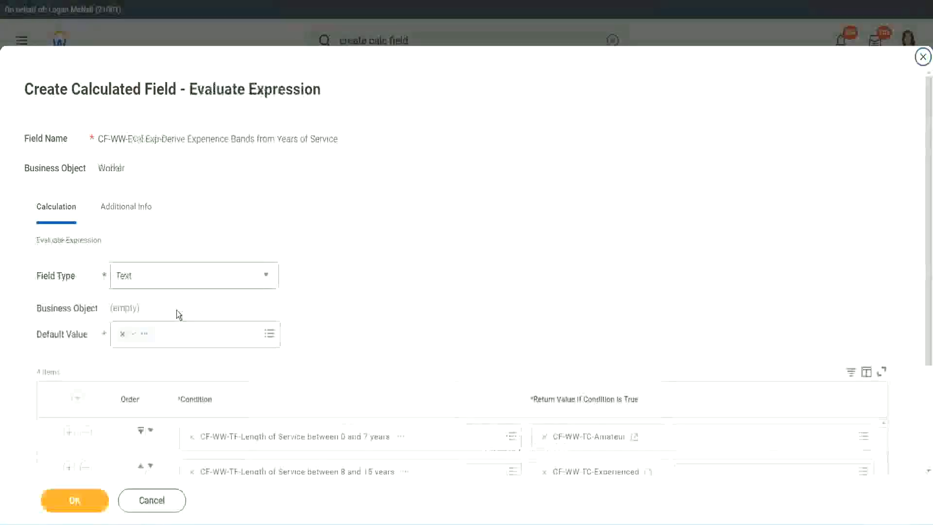
- Start a calculated field for the fourth row's return value and name it CF-WW-TC-Legend, reusing the copied CF-WW-TC-Senior name
scroll(675, 349, "down", 3)
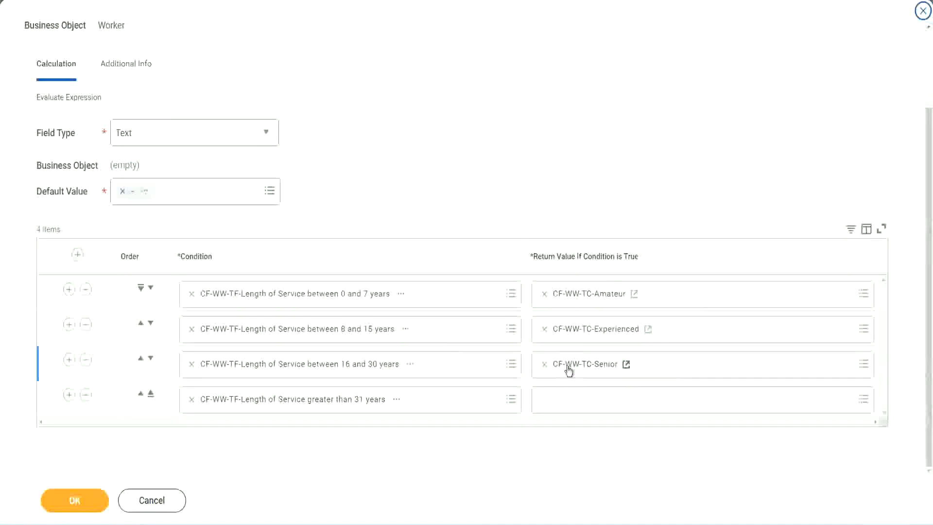
right_click(567, 367)
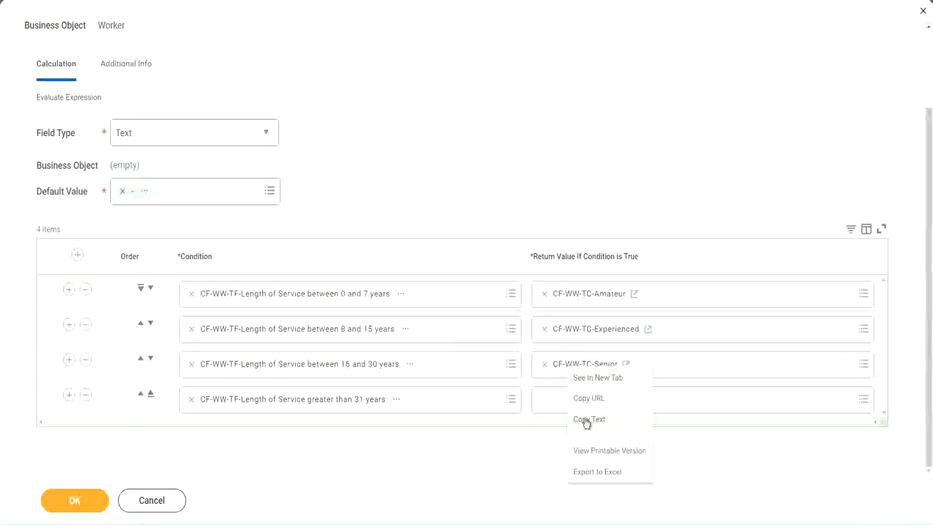
left_click(586, 417)
left_click(568, 400)
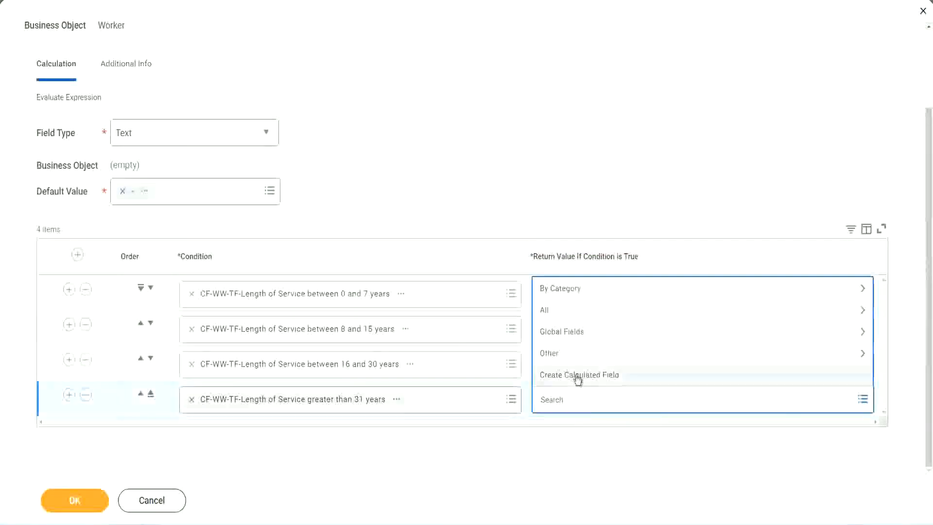
left_click(577, 378)
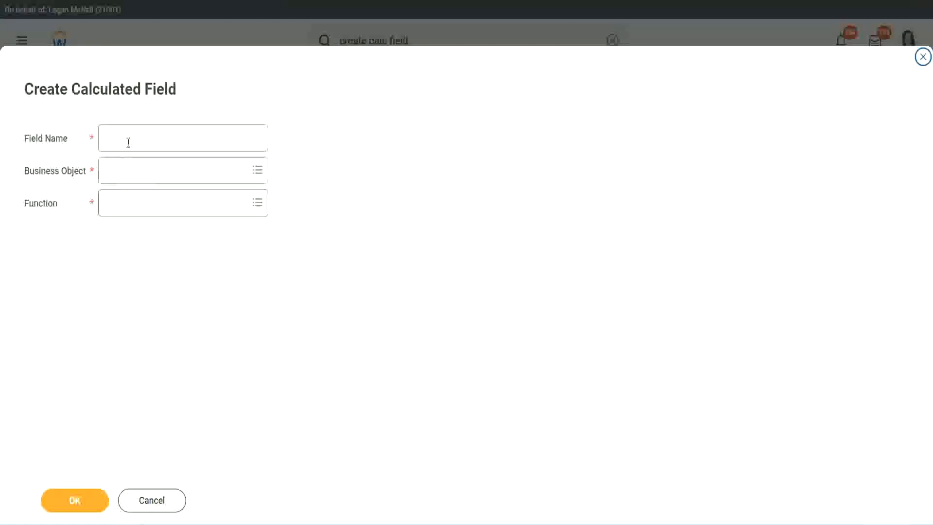
left_click(128, 142)
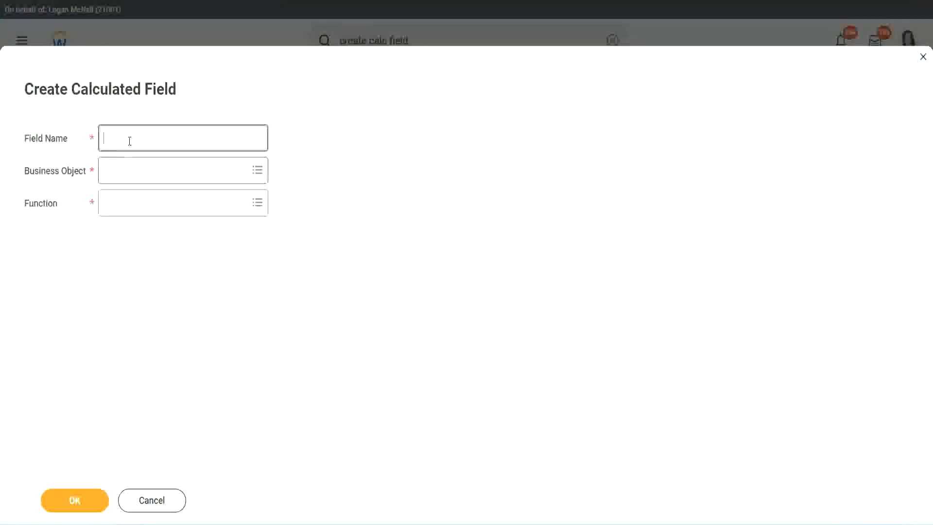
key("ctrl+v")
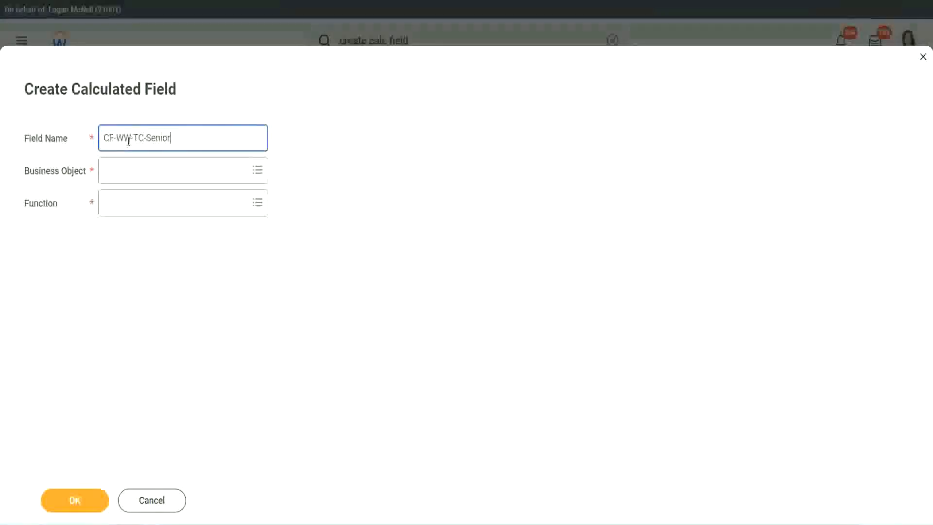
double_click(157, 138)
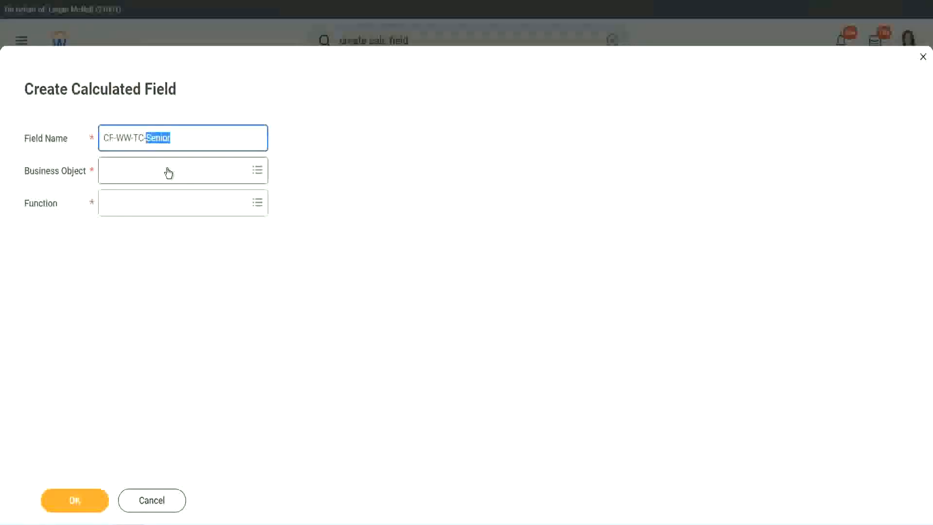
type("Legend")
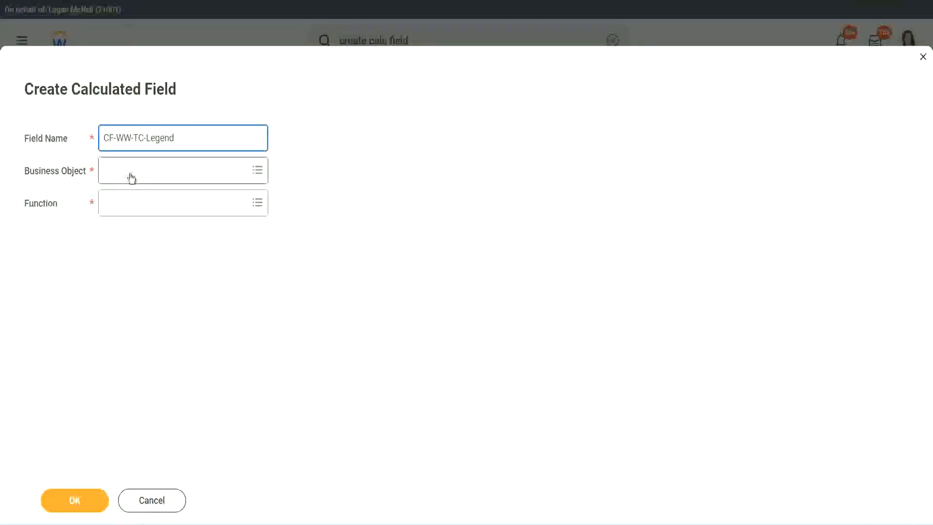
- Set the business object of CF-WW-TC-Legend to Global
left_click(132, 178)
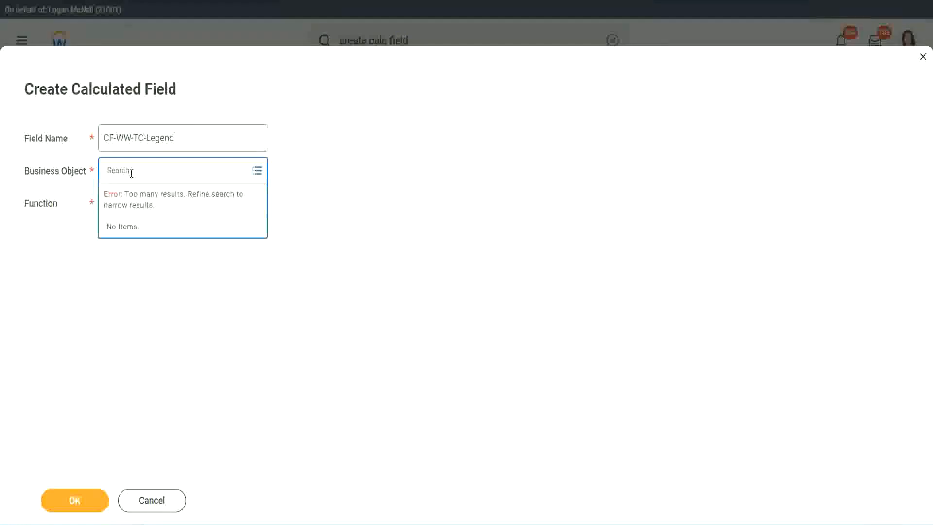
type("Sk")
type("obal")
key("Return")
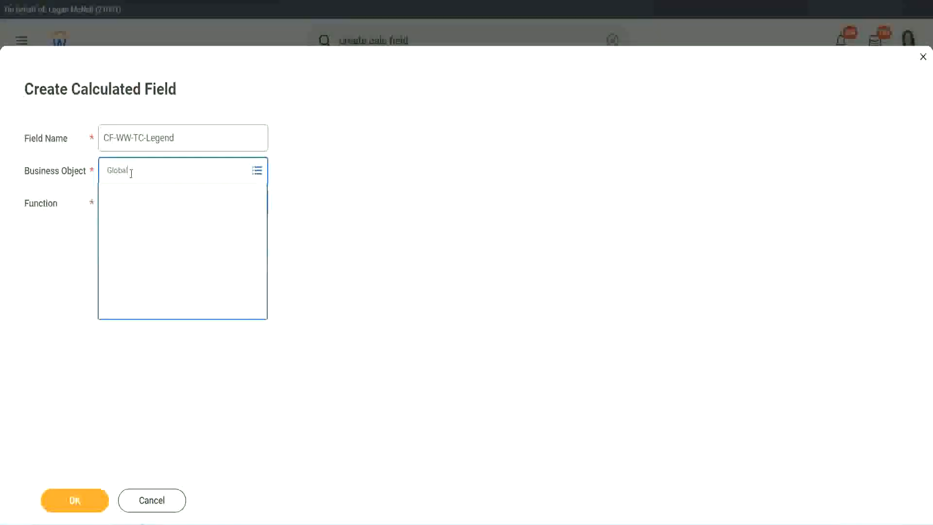
left_click(138, 224)
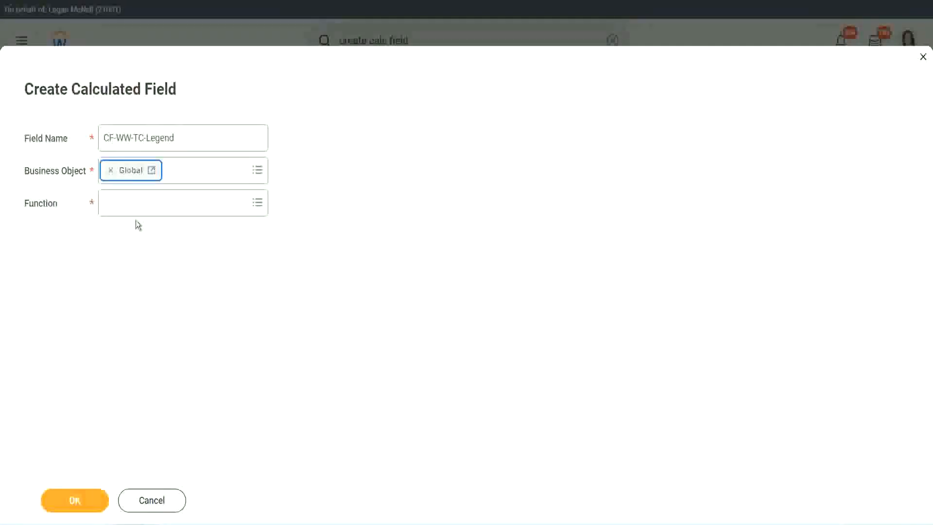
- Choose Text Constant as the function of CF-WW-TC-Legend, set its text constant to Legend and save it
left_click(136, 207)
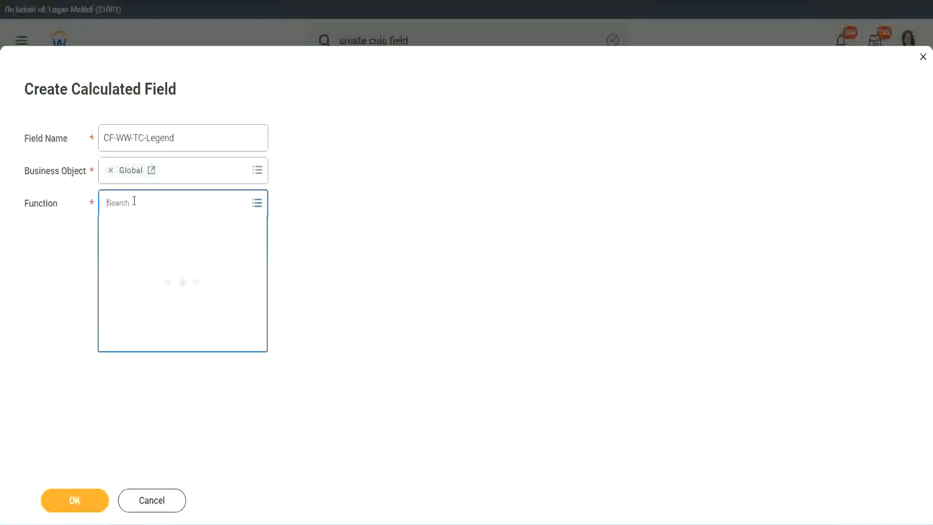
type("te")
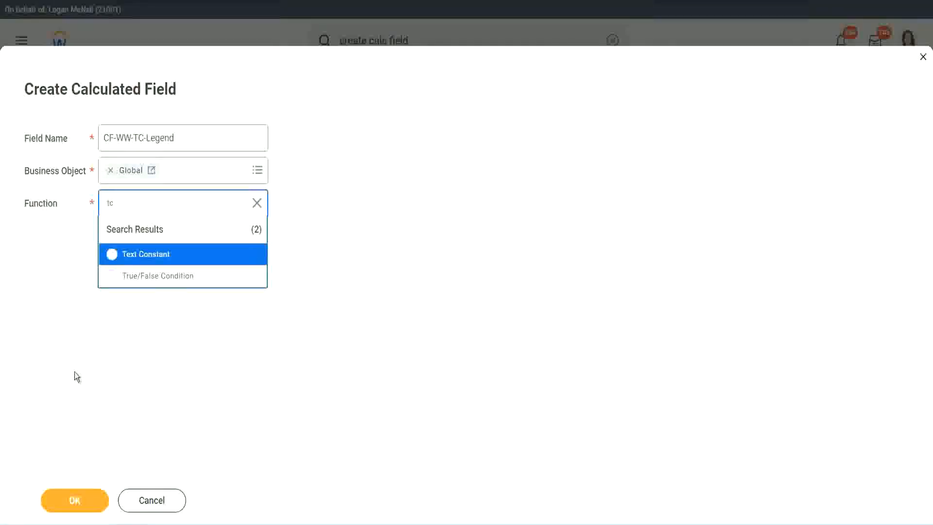
left_click(168, 263)
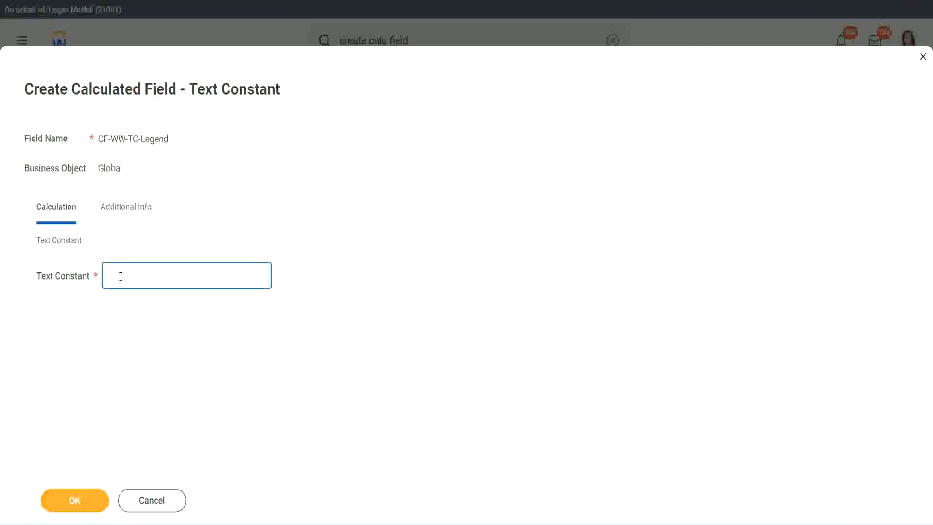
type("Legend")
left_click(78, 502)
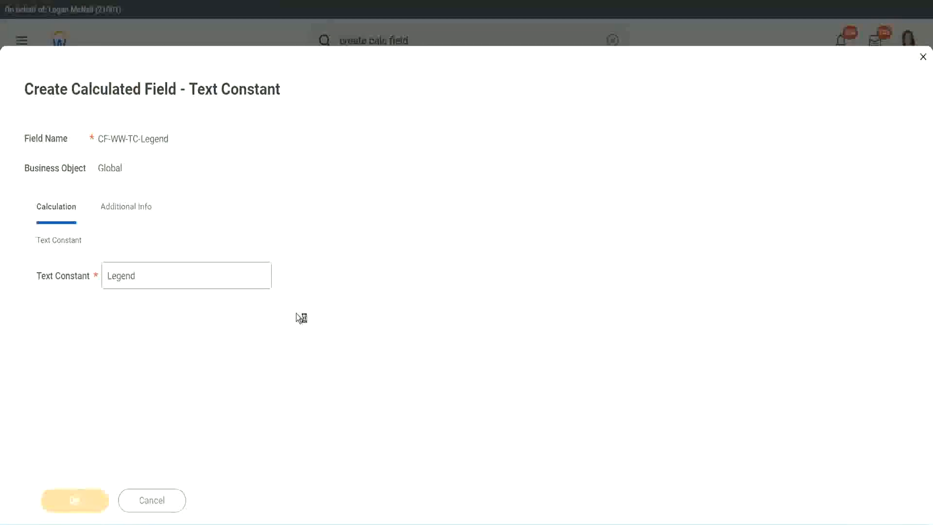
- Review the field type, conditions and return values of the Evaluate Expression calculated field, and save it
scroll(494, 261, "down", 3)
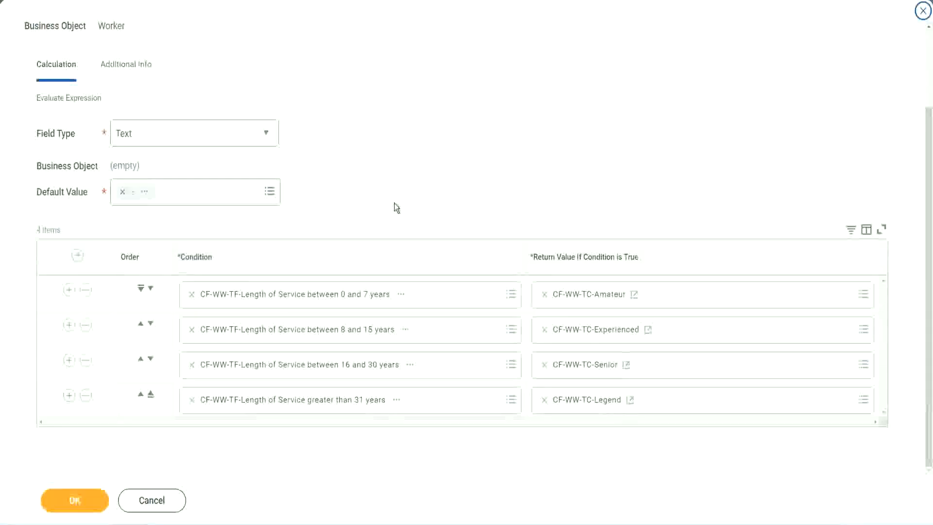
scroll(394, 194, "up", 1)
scroll(395, 195, "up", 1)
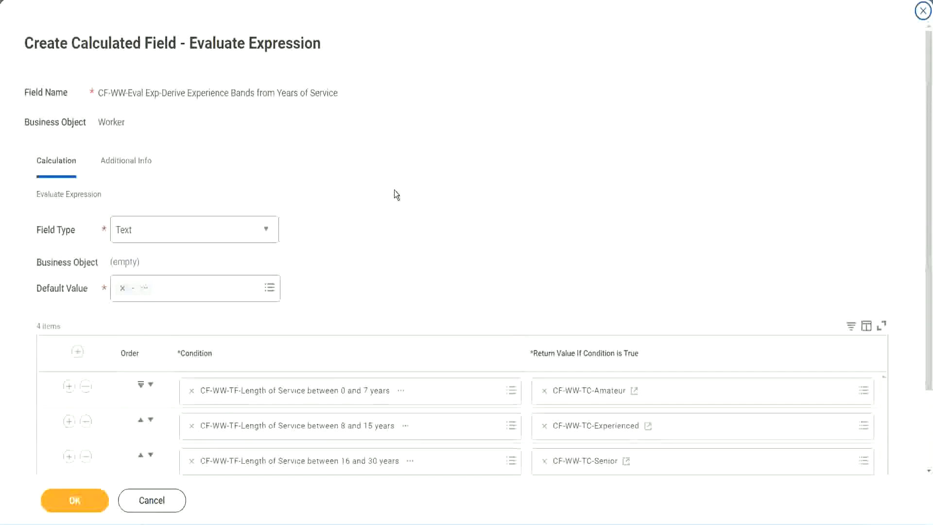
scroll(394, 195, "down", 2)
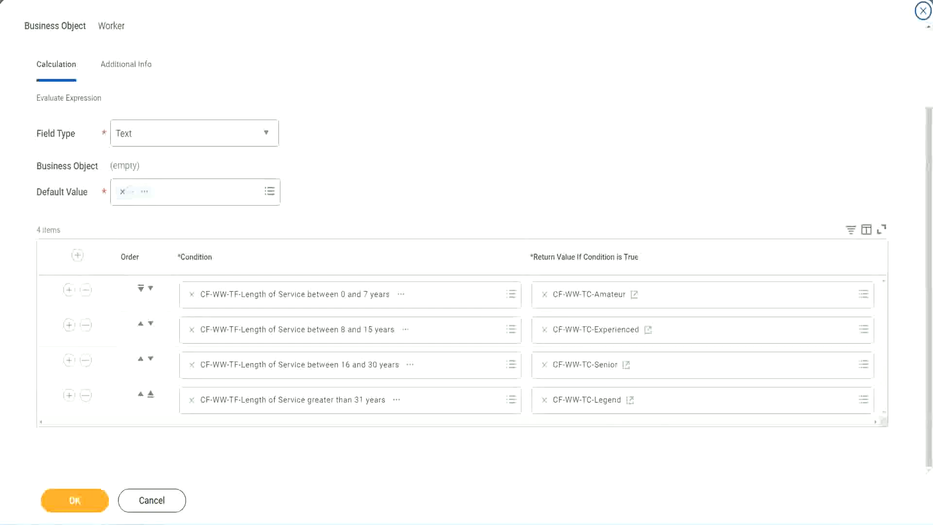
left_click_drag(598, 136, 605, 231)
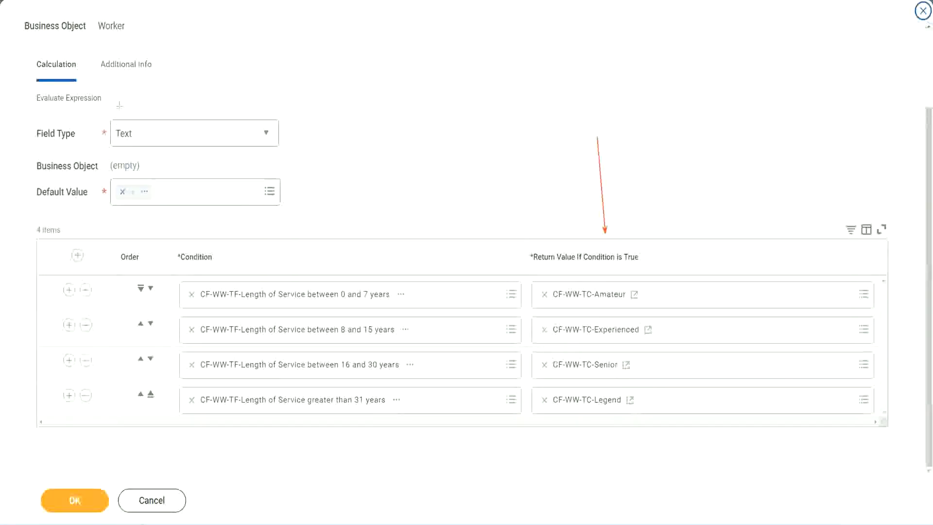
left_click_drag(116, 84, 120, 117)
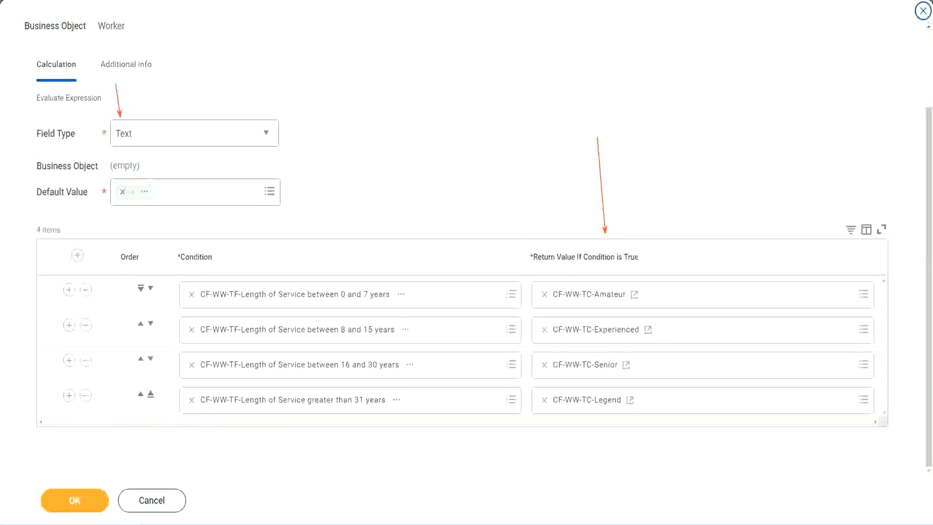
left_click(81, 498)
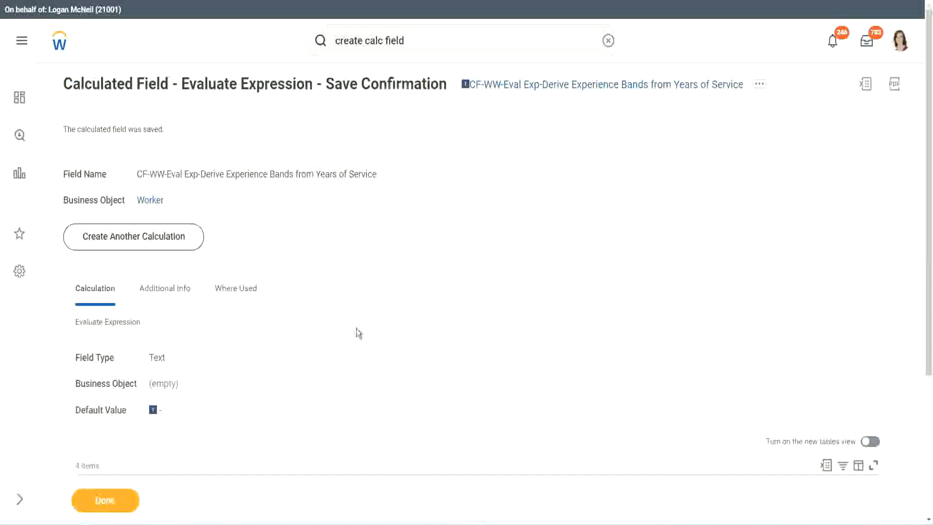
- Check the saved Evaluate Expression field's condition rows, copy the field's name and close the save confirmation
scroll(359, 332, "down", 4)
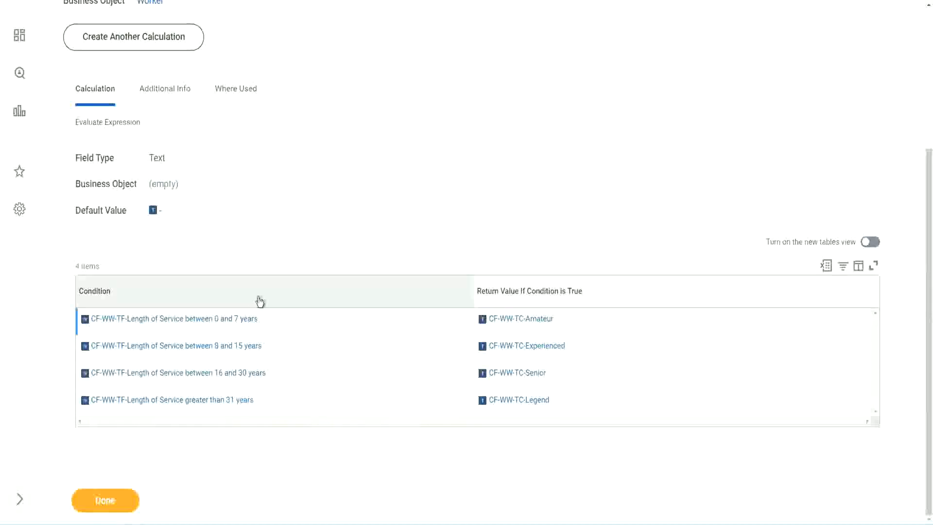
scroll(261, 300, "up", 4)
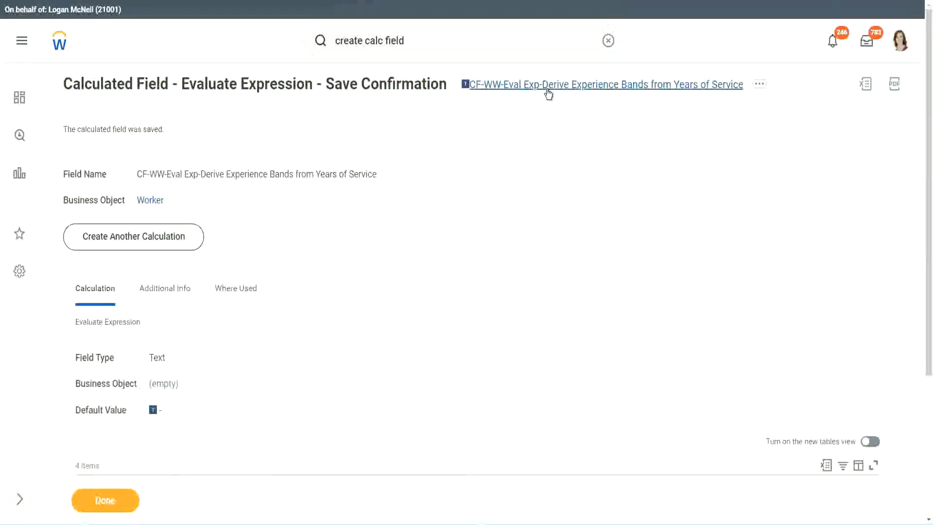
left_click(573, 148)
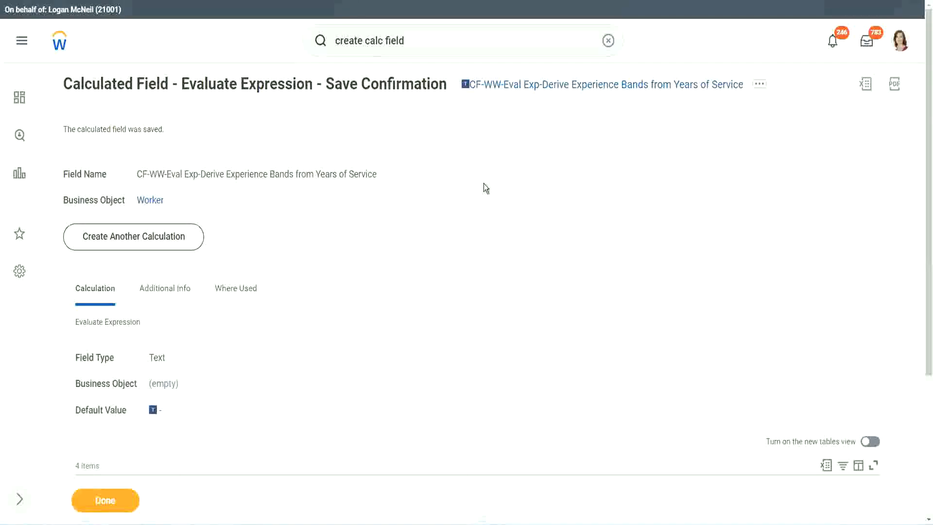
left_click(103, 503)
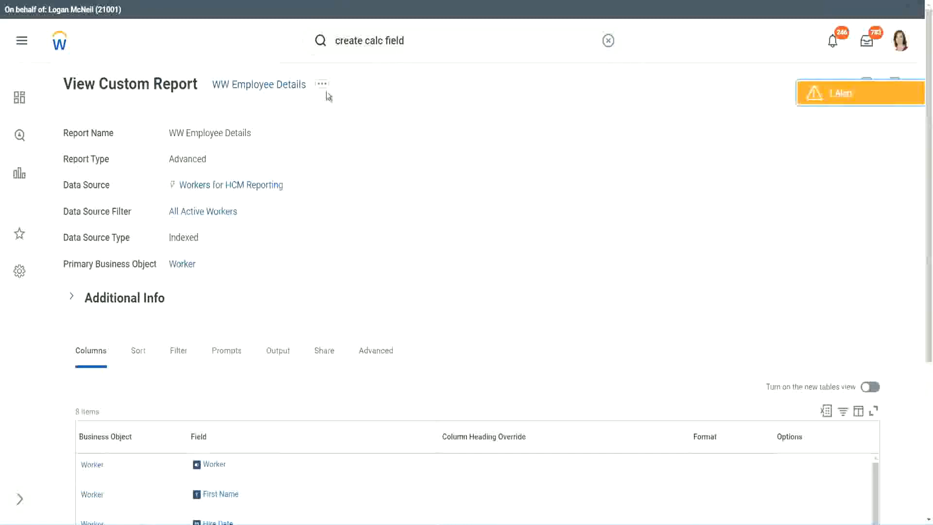
- Open the WW Employee Details custom report for editing and go to its report columns
left_click(325, 89)
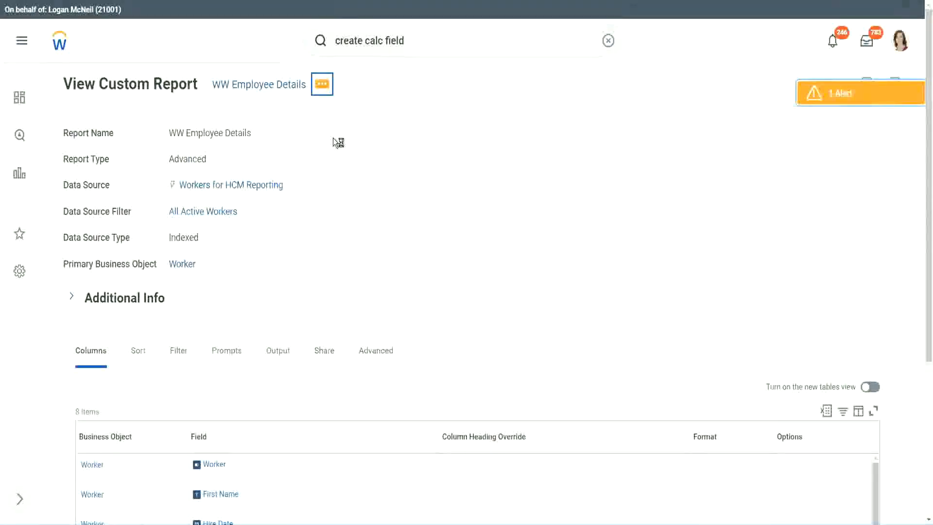
mouse_move(382, 138)
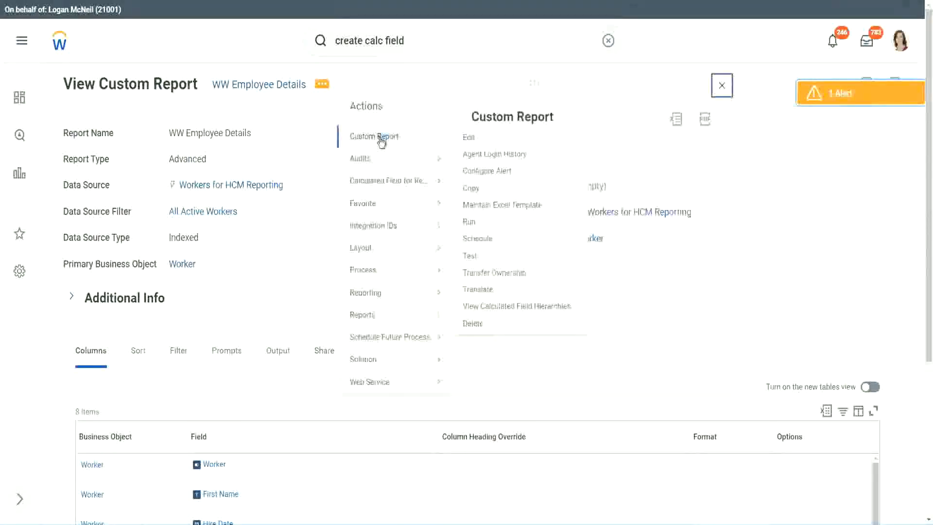
left_click(470, 138)
scroll(342, 213, "down", 4)
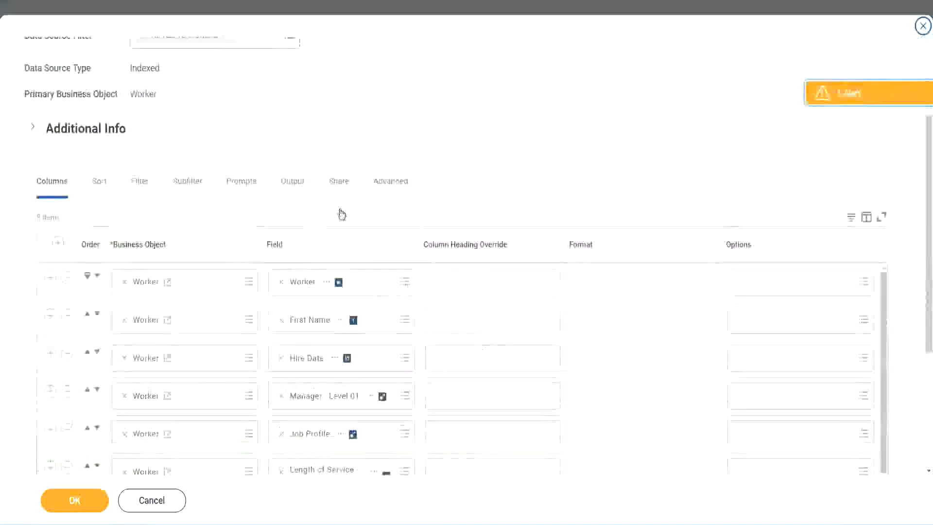
scroll(341, 213, "down", 2)
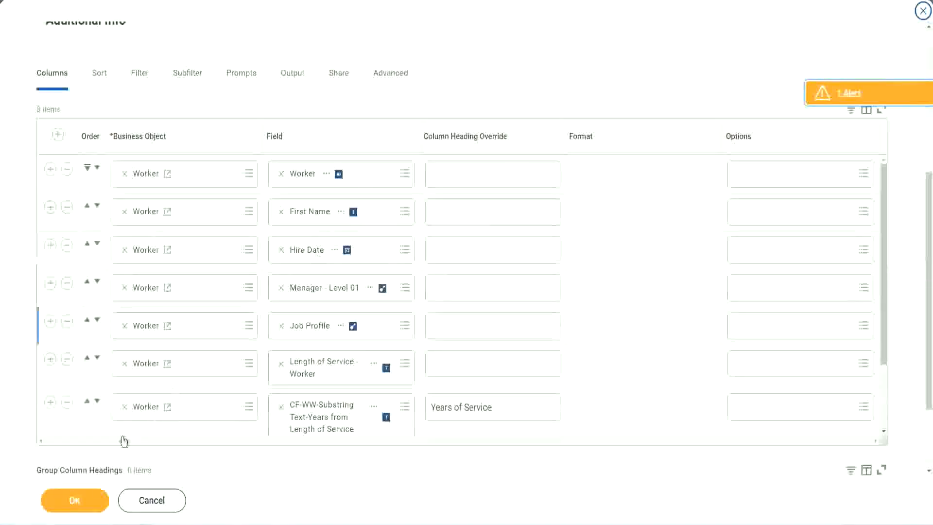
- Add a Worker column to the report with the field CF-WW-Eval Exp-Derive Experience Bands from Years of Service
left_click(50, 403)
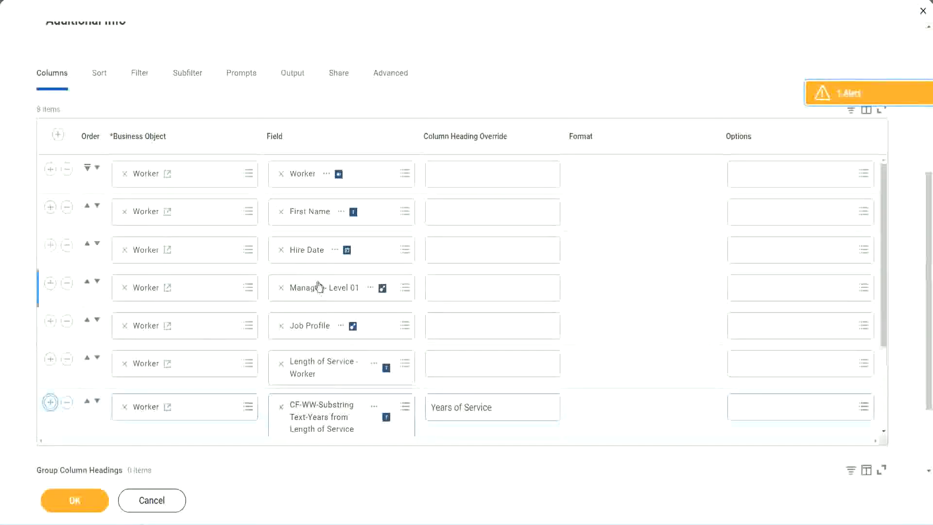
scroll(488, 319, "down", 2)
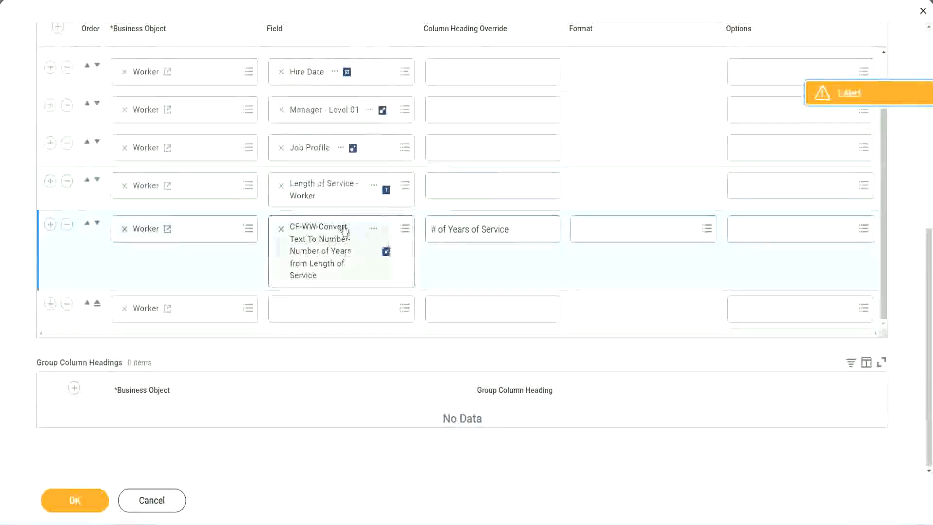
left_click(306, 308)
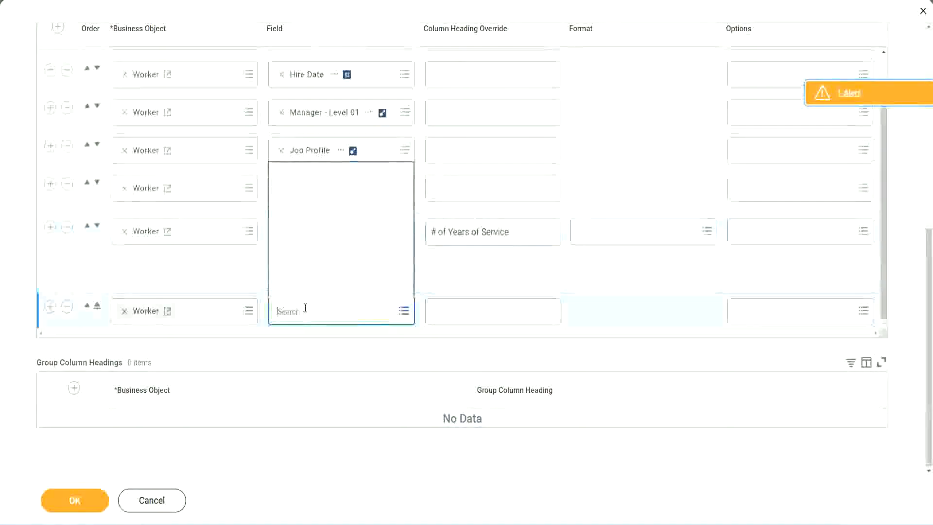
key("ctrl+v")
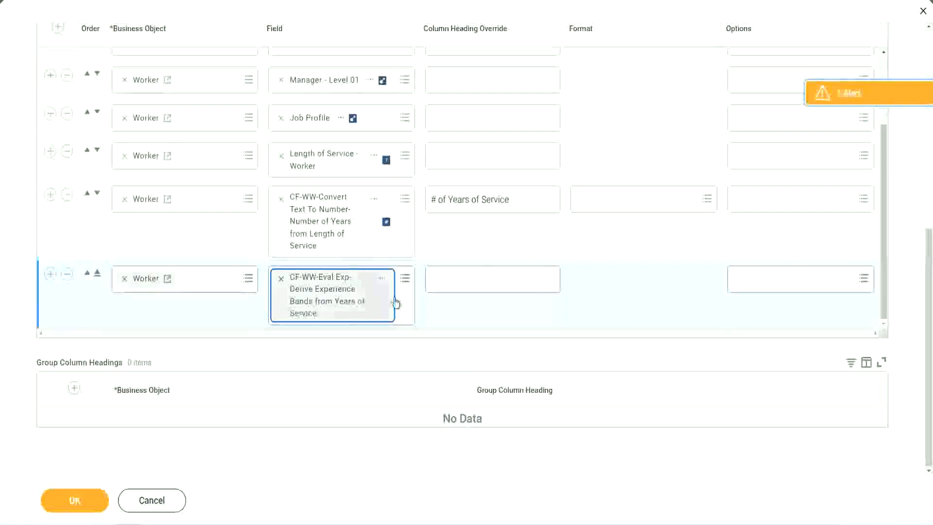
- Override the heading of the new Derive Experience Bands column with "Experience Bands" and save the report definition
left_click(475, 279)
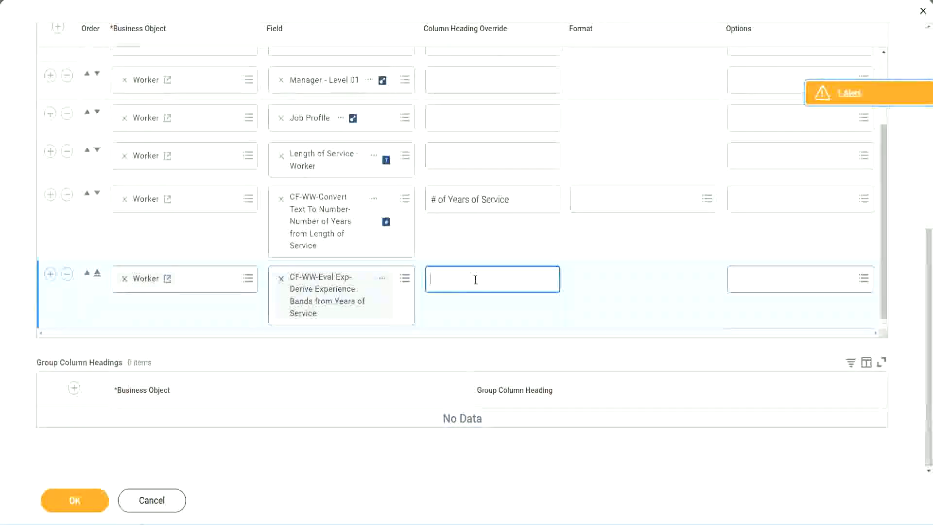
type("E")
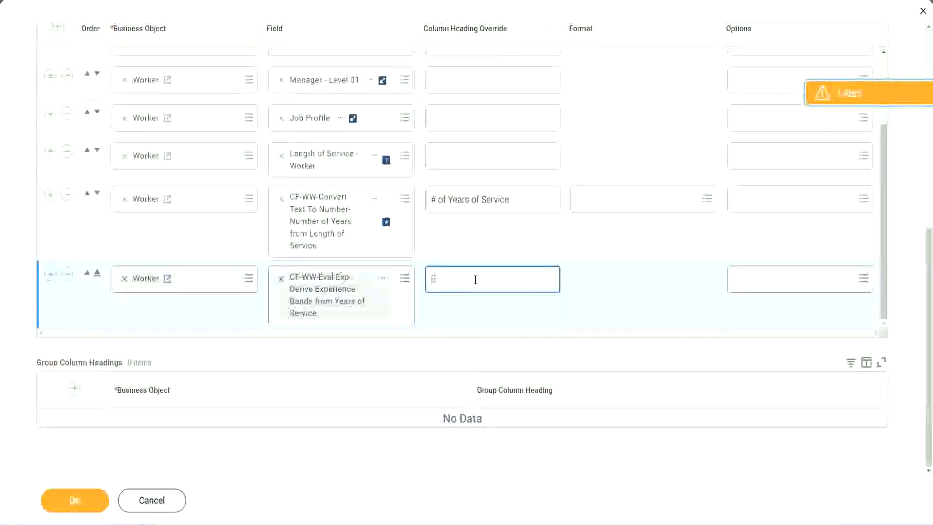
type("xperience")
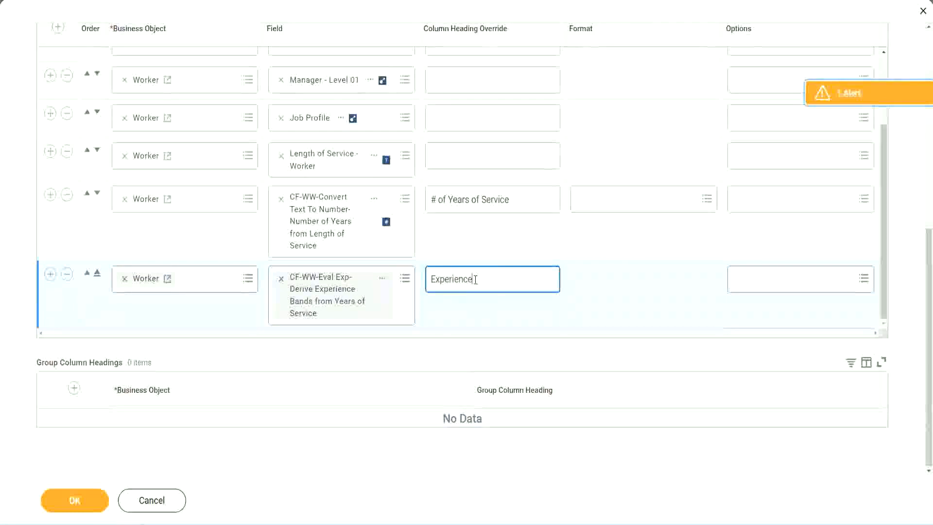
type(" Bands")
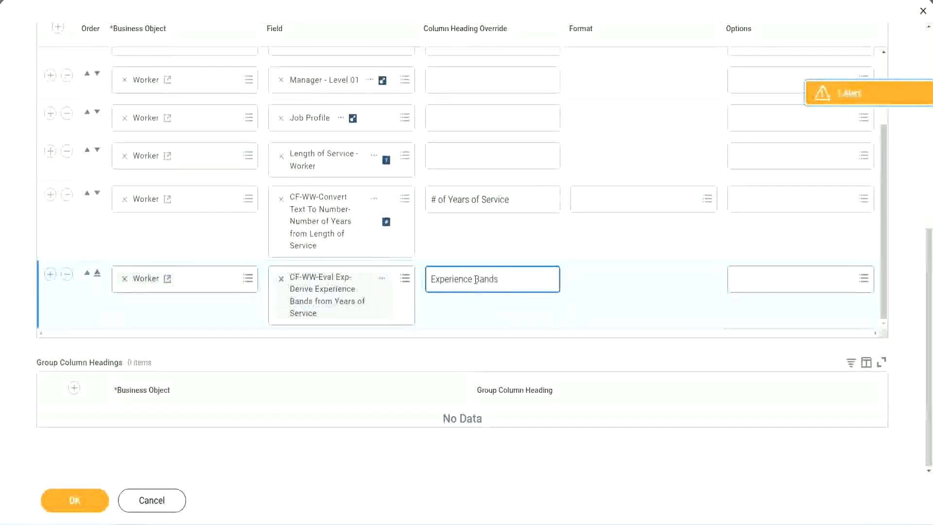
left_click(88, 502)
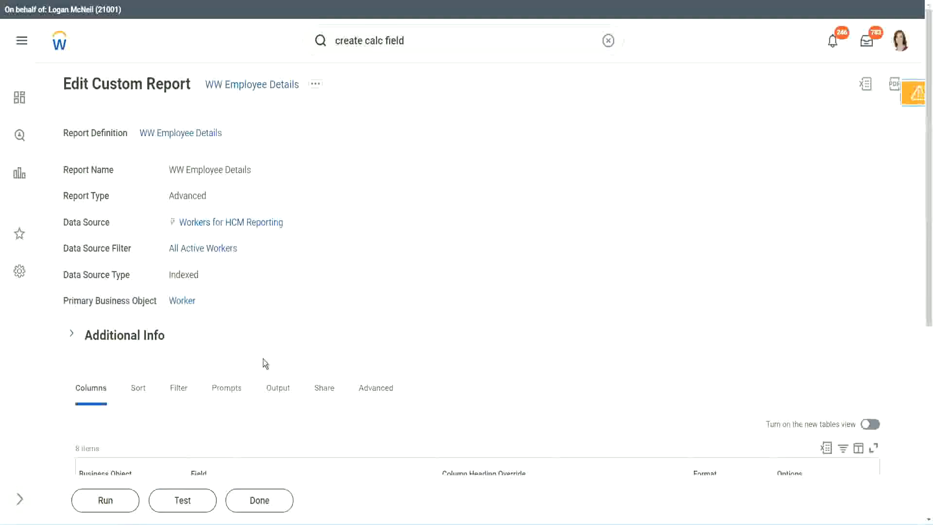
- Run the WW Employee Details report with the worker type, employee type and contingent worker type prompts left blank
scroll(291, 329, "down", 5)
left_click(109, 501)
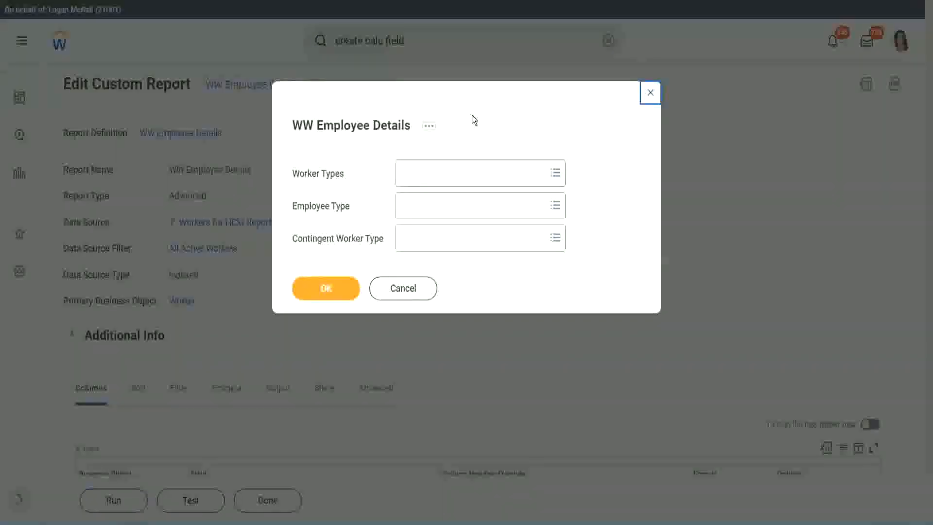
left_click(324, 288)
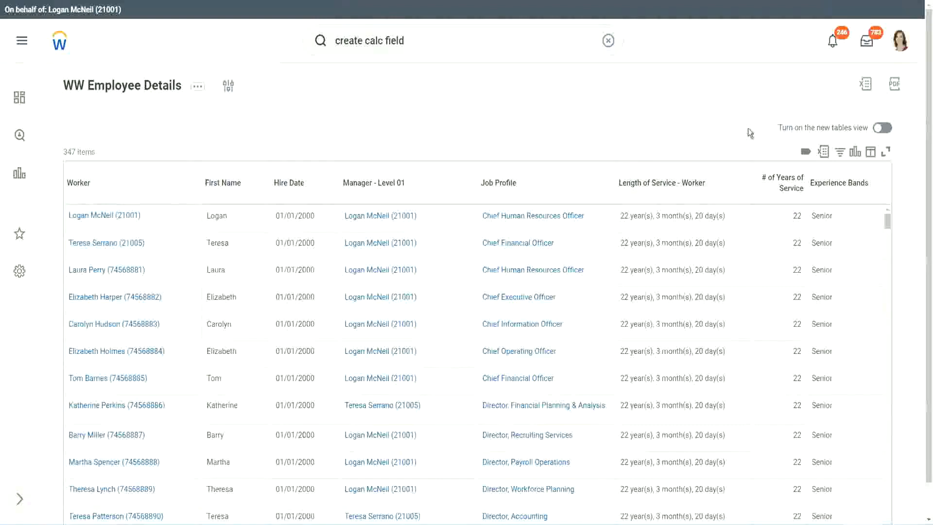
- Compare the first worker's years of service and experience band with the 16 - 30 years range in the Notepad++ notes
scroll(751, 133, "down", 1)
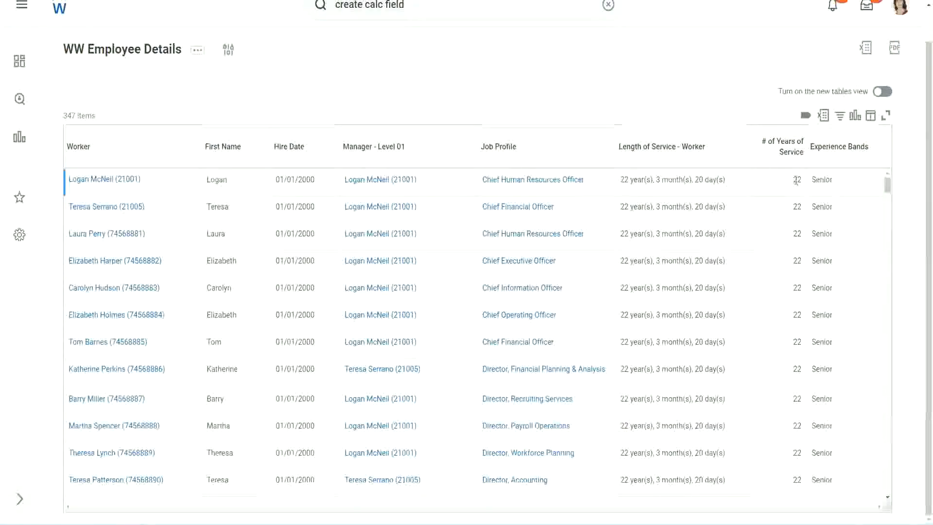
double_click(797, 180)
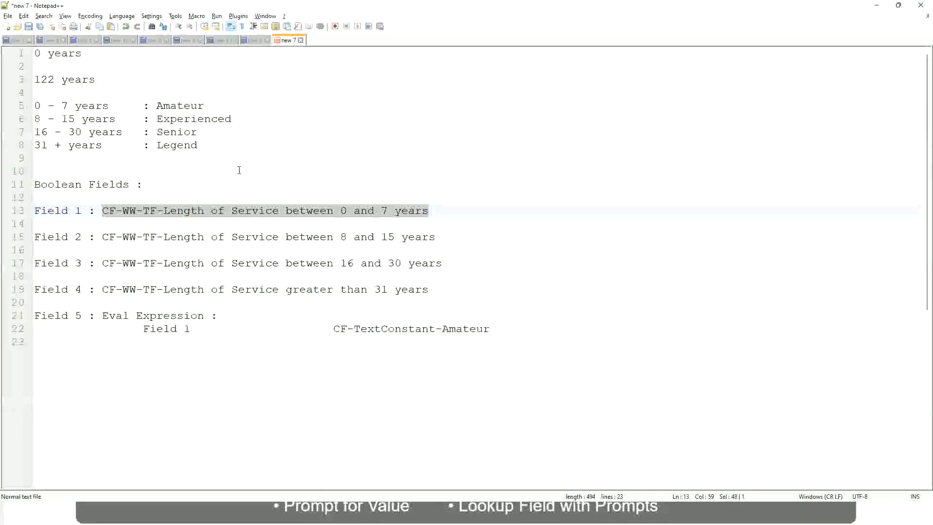
left_click(240, 170)
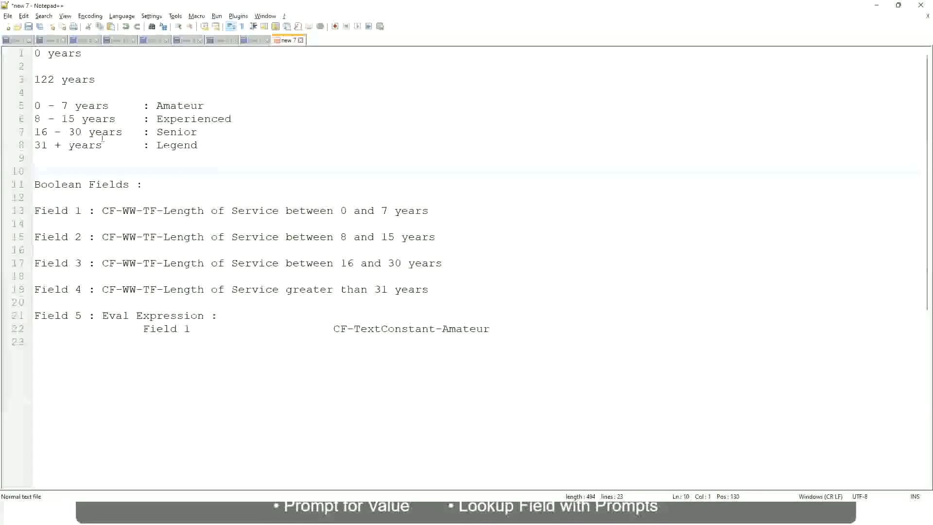
left_click(159, 131)
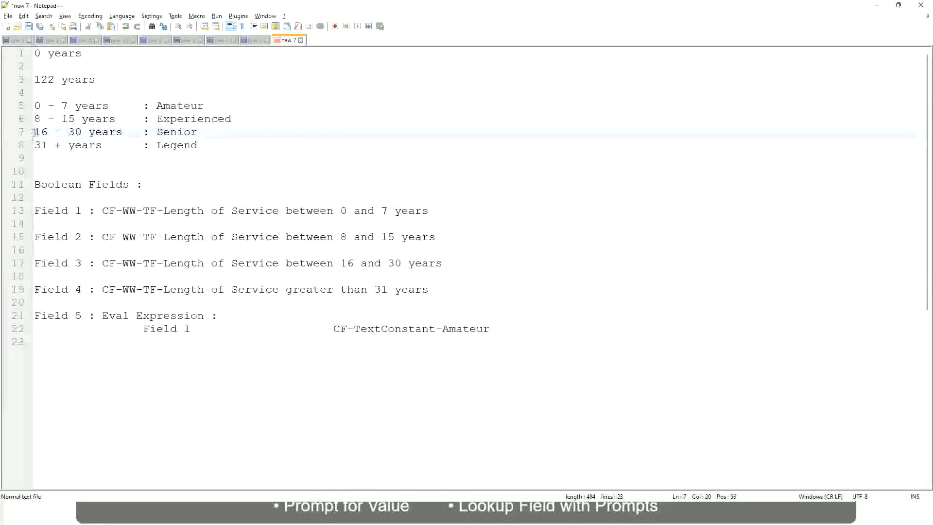
left_click_drag(33, 132, 91, 132)
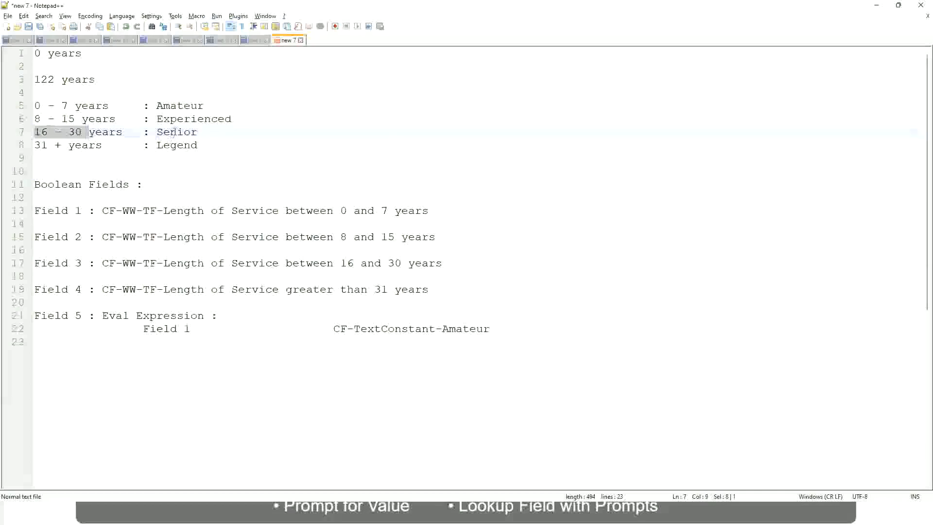
double_click(174, 132)
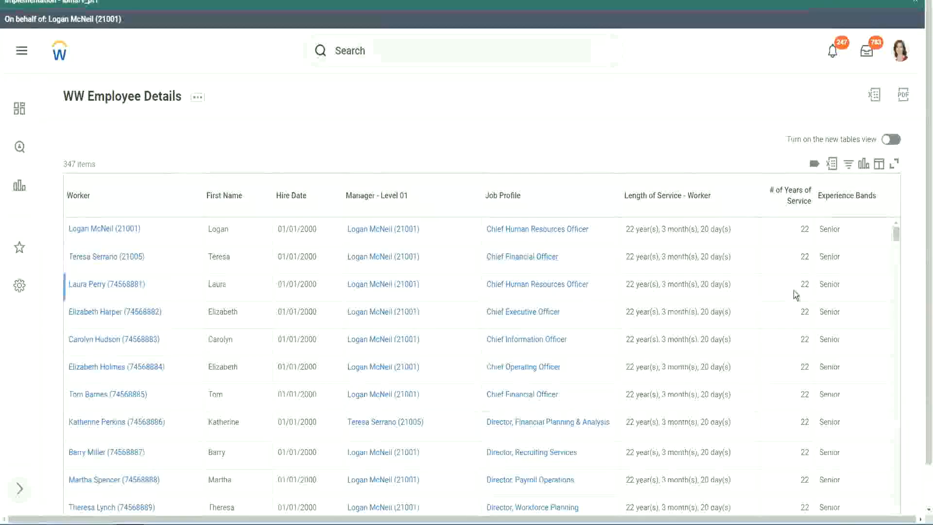
- Look through the report rows in Workday to compare the years of service with the experience bands
scroll(802, 293, "down", 2)
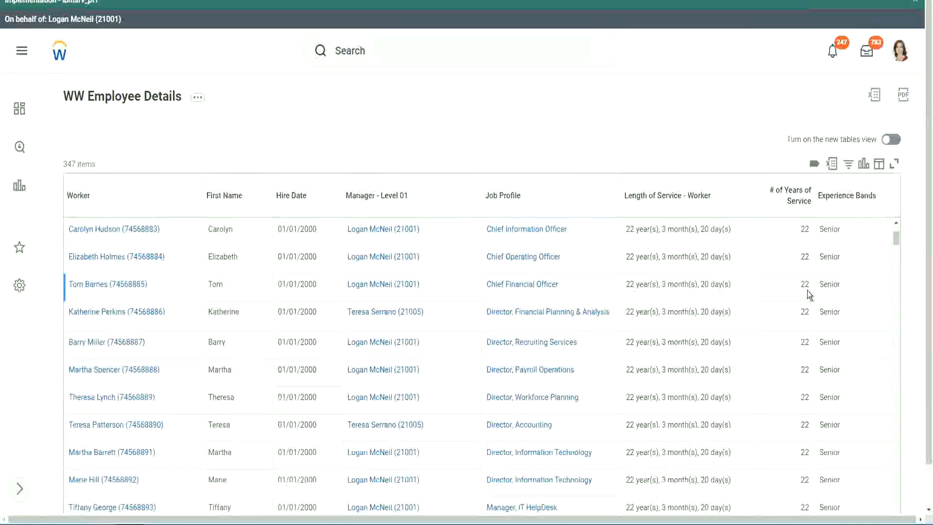
scroll(806, 294, "down", 5)
scroll(815, 325, "down", 5)
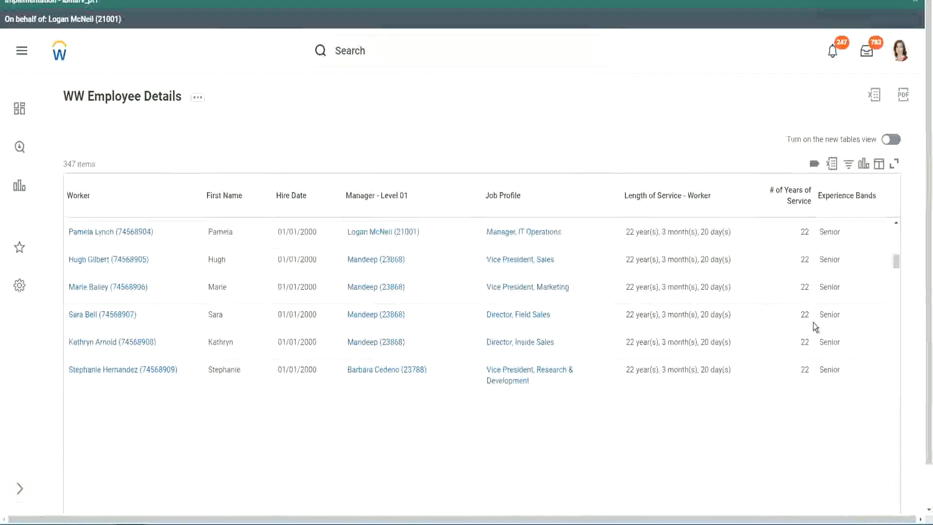
scroll(828, 335, "down", 1)
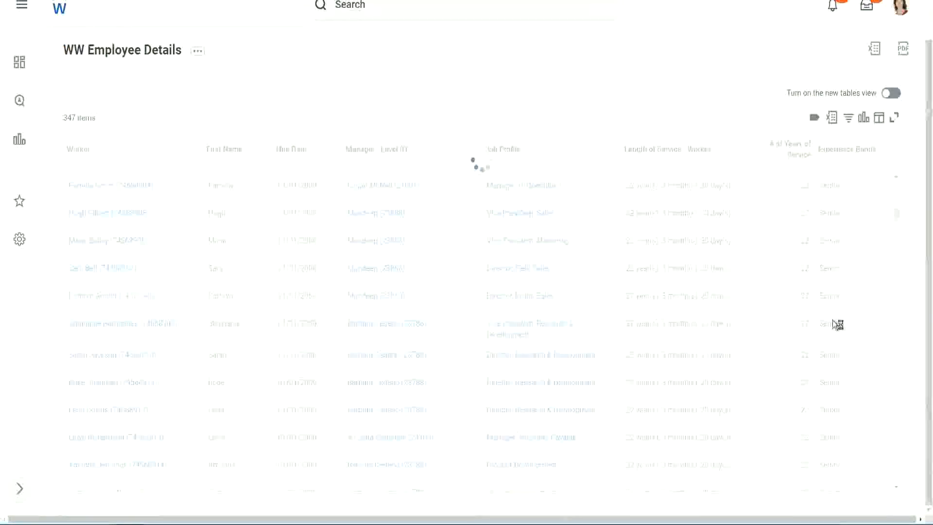
scroll(865, 274, "down", 4)
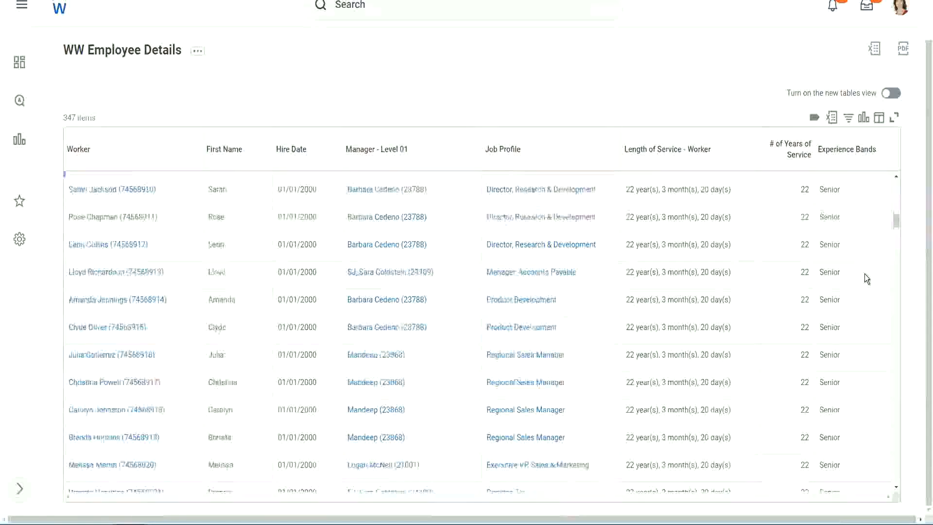
scroll(865, 275, "down", 3)
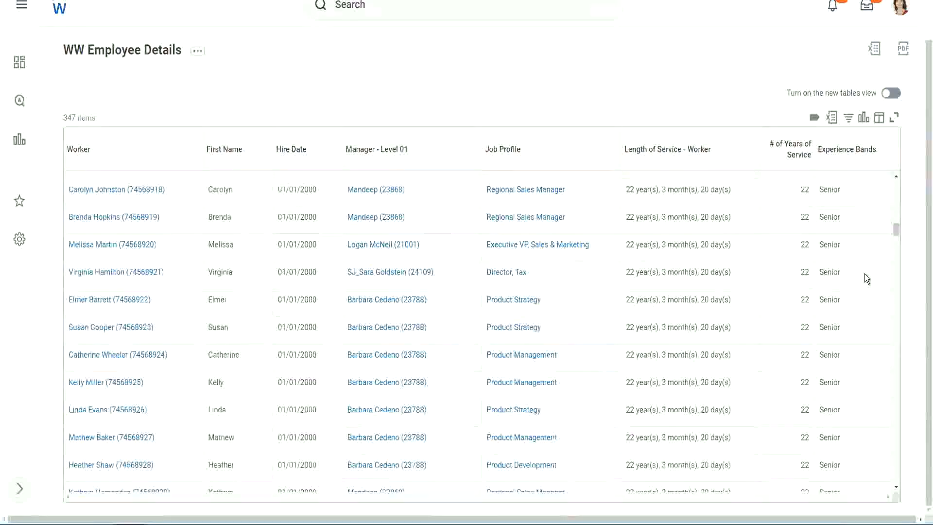
scroll(865, 273, "down", 8)
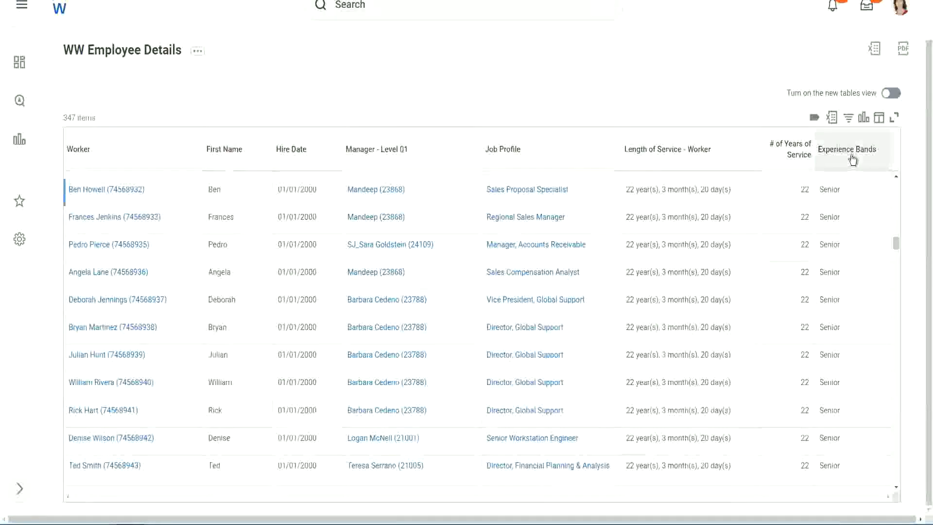
- Filter the report's Experience Bands column for values containing Amateur
left_click(853, 159)
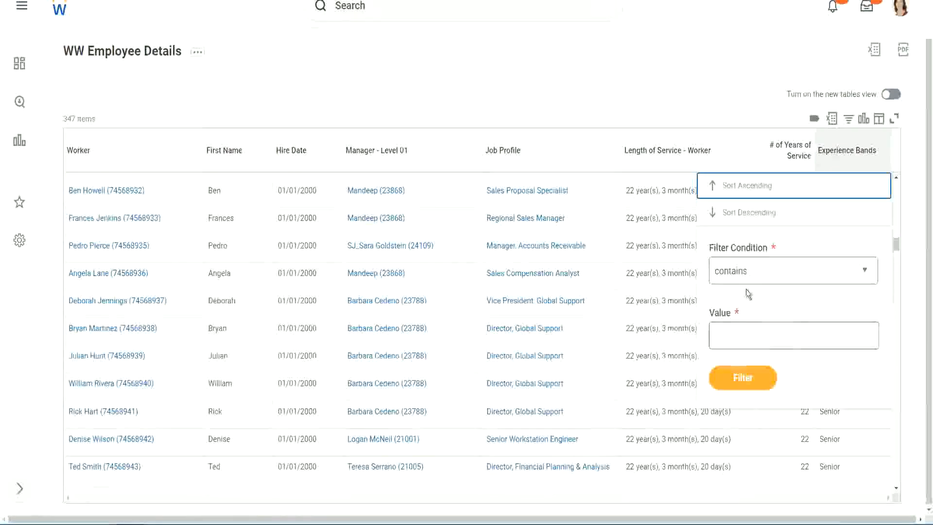
left_click(740, 327)
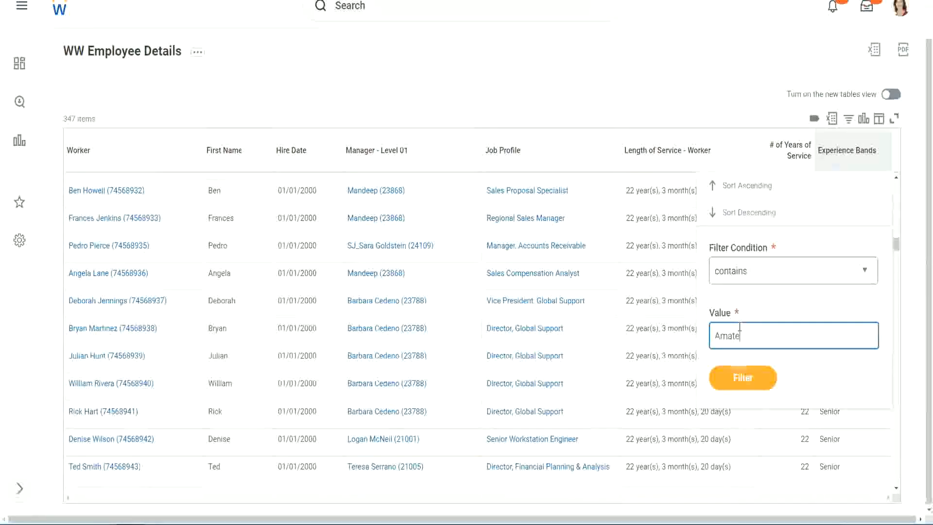
left_click(735, 382)
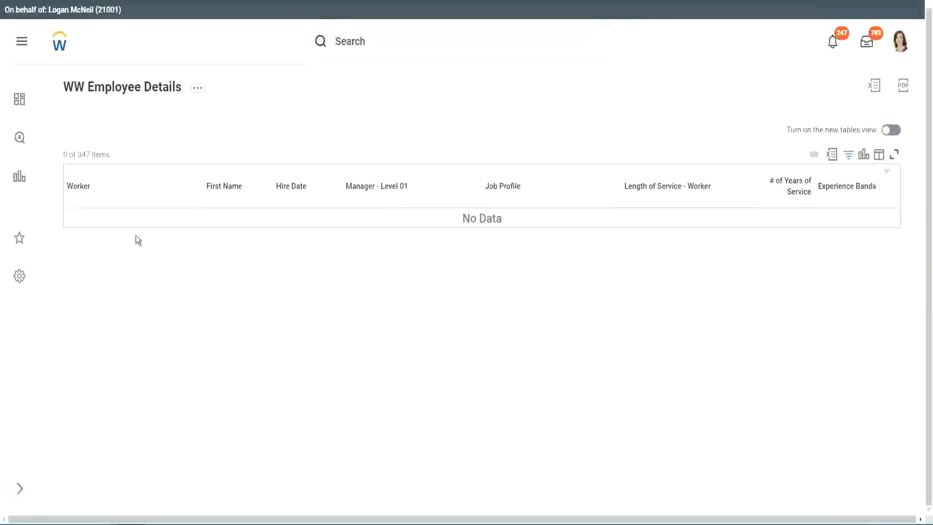
- Change the Experience Bands column filter value to Legend and apply it
left_click(845, 188)
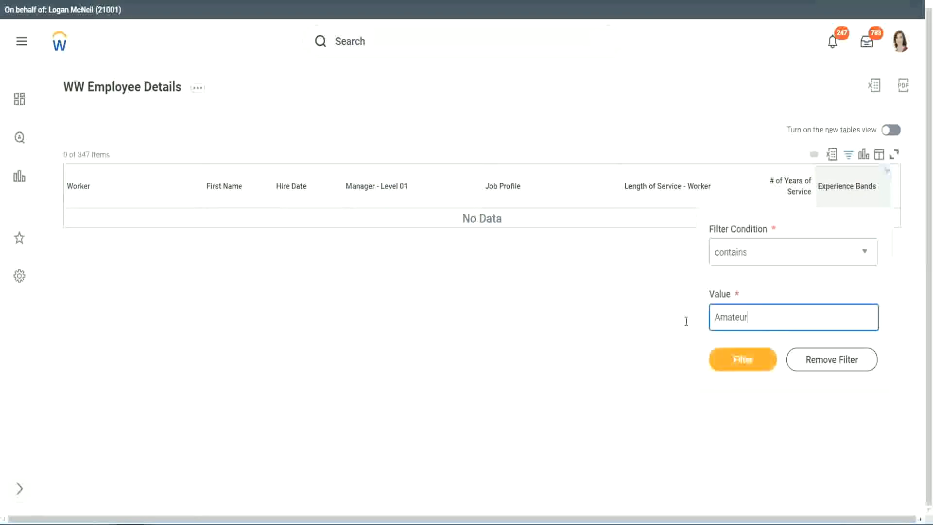
left_click_drag(686, 321, 666, 319)
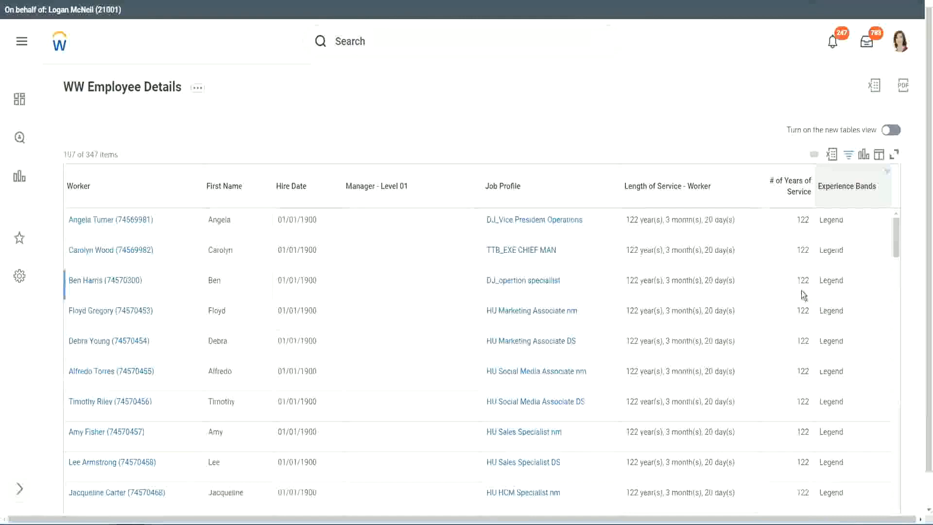
- Examine the Legend rows down to the end of the list, checking hire dates and years of service against the band
scroll(801, 290, "down", 10)
scroll(801, 290, "down", 5)
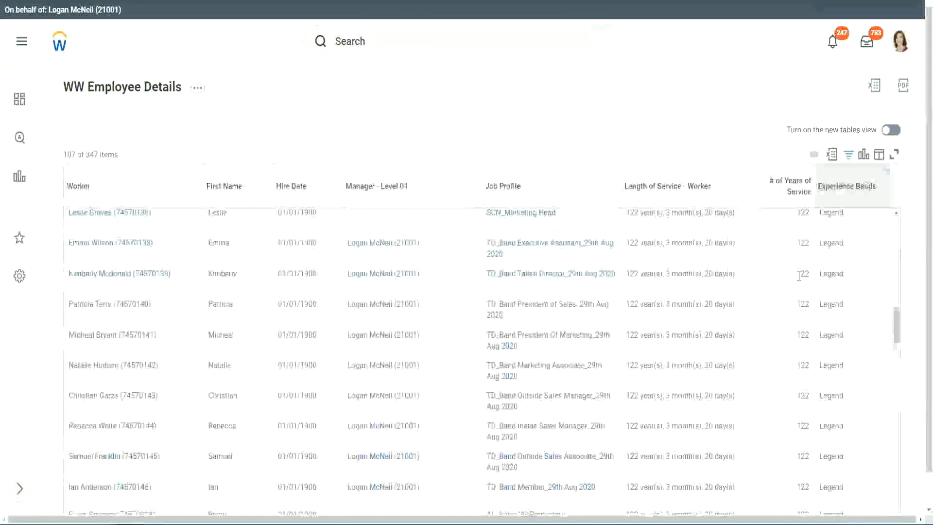
scroll(800, 278, "down", 10)
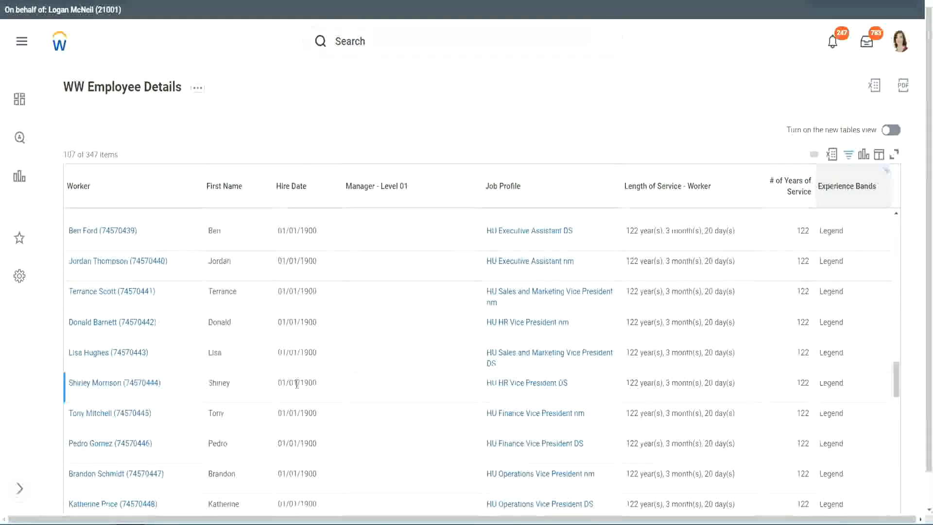
double_click(302, 381)
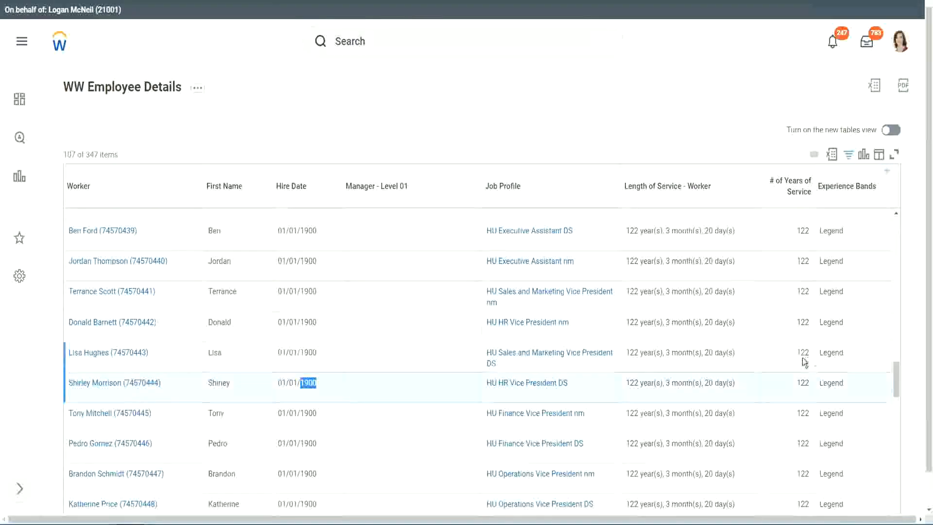
scroll(794, 366, "down", 1)
scroll(794, 365, "down", 5)
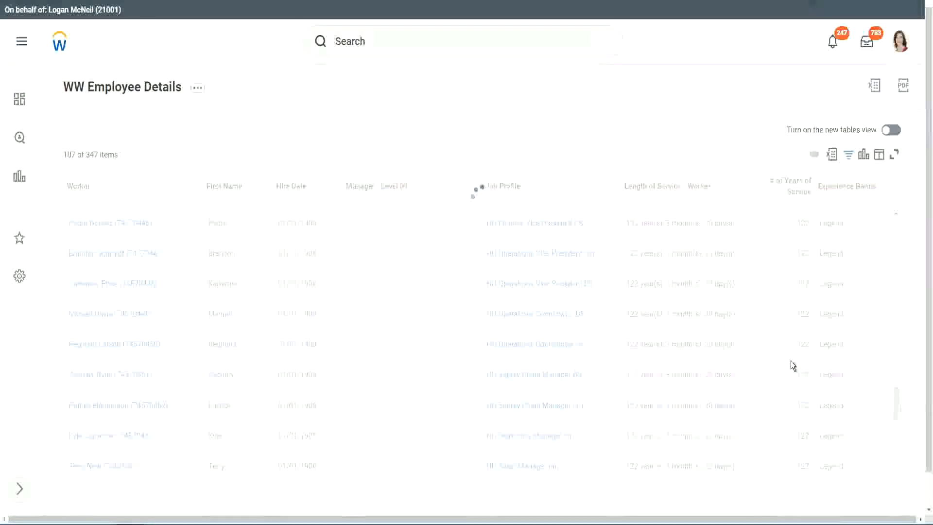
scroll(791, 361, "down", 3)
scroll(792, 360, "down", 5)
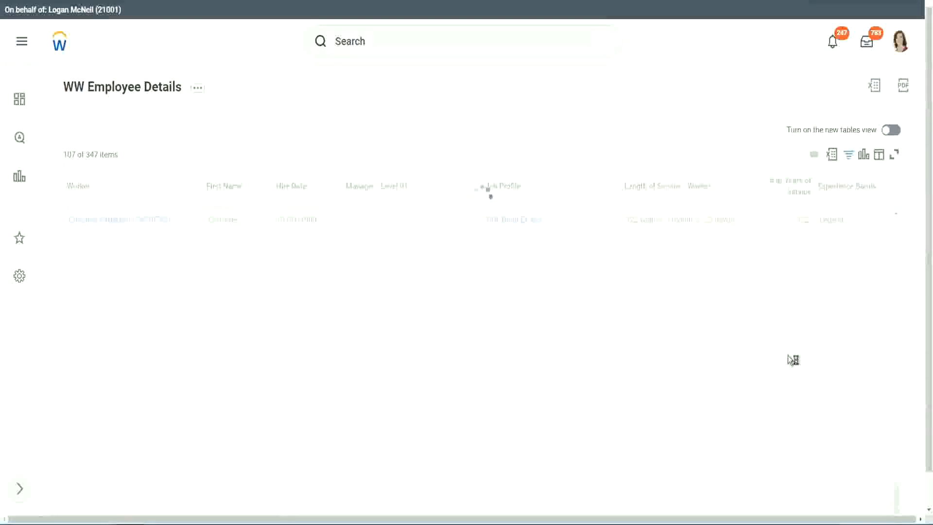
scroll(778, 320, "down", 5)
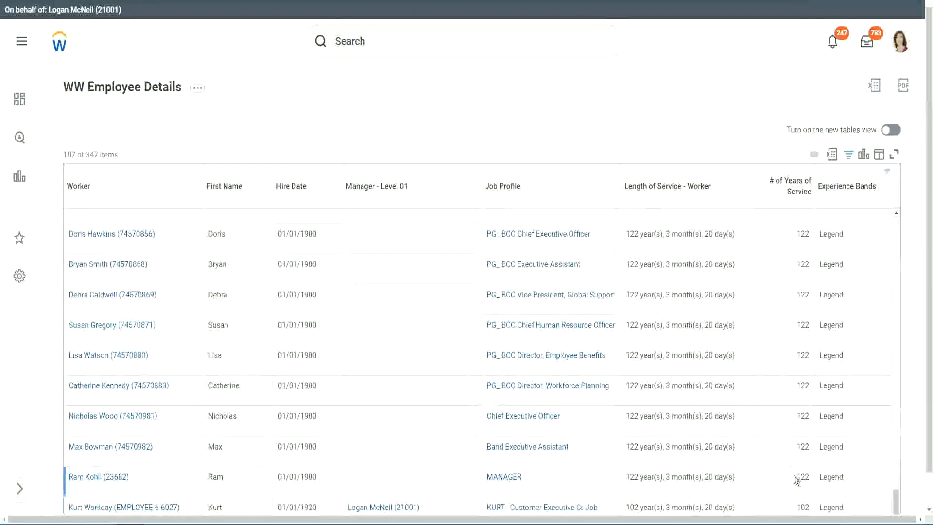
double_click(800, 506)
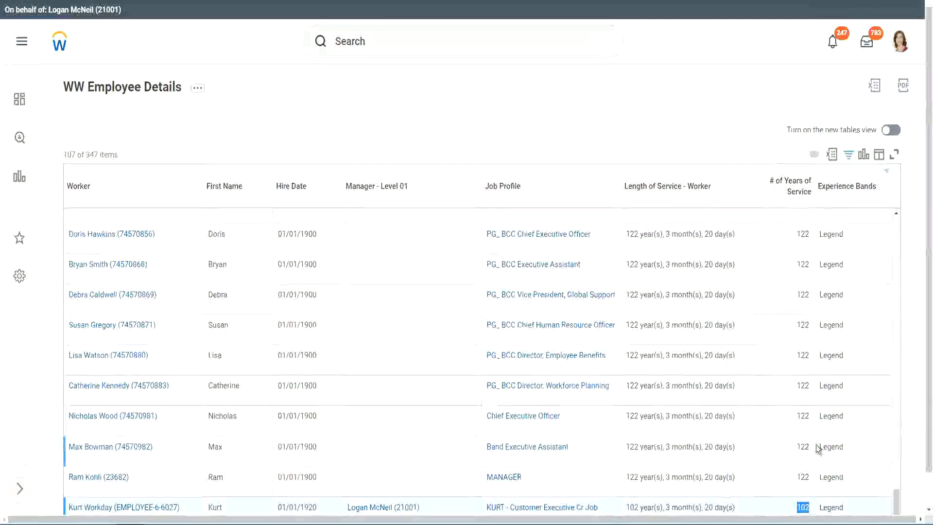
left_click_drag(803, 416, 810, 416)
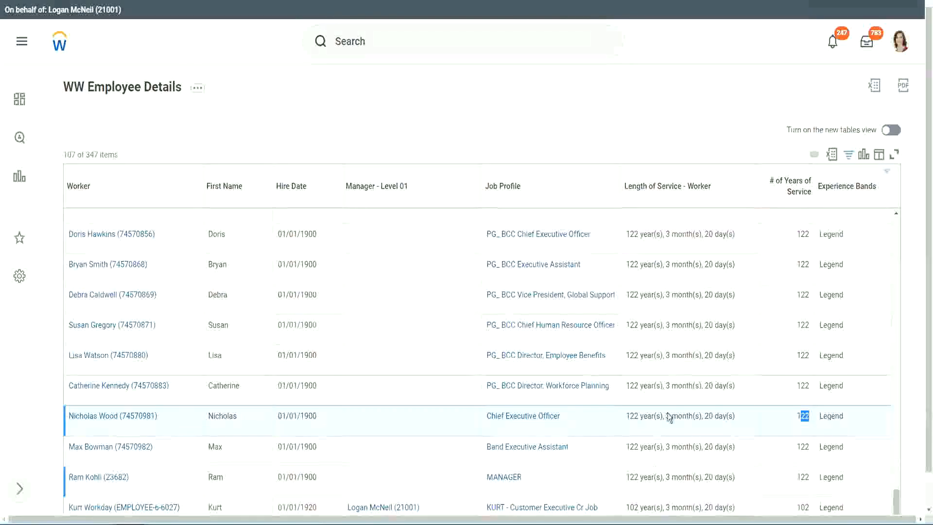
left_click(784, 387)
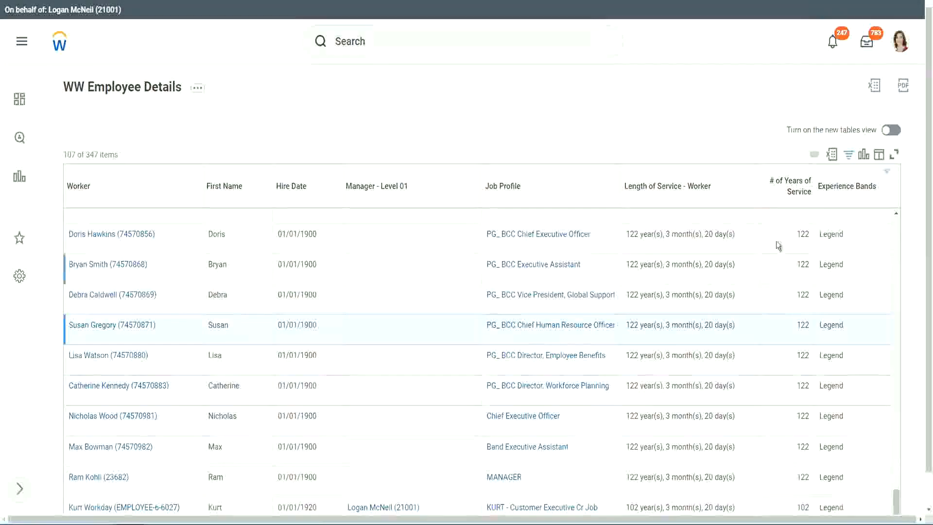
- Change the Experience Bands column filter value to Experienced and apply it
left_click(853, 191)
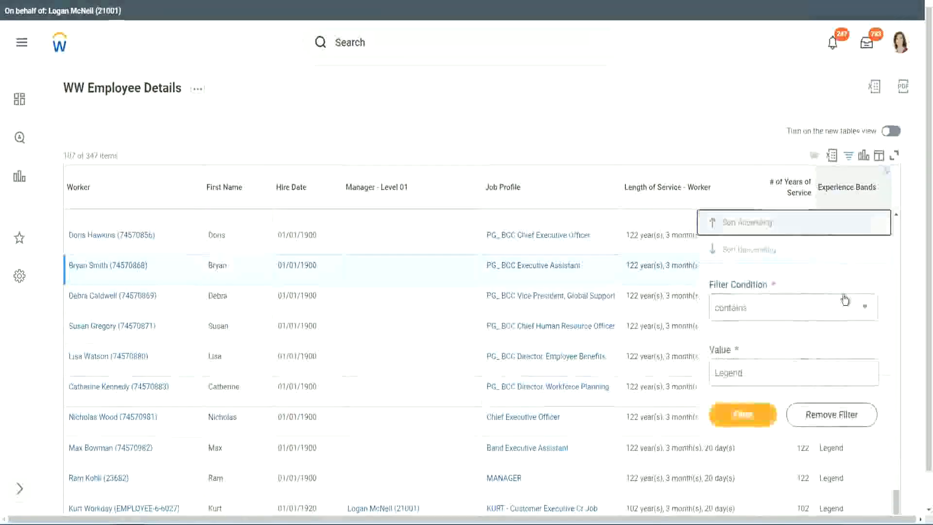
left_click(764, 373)
left_click_drag(764, 373, 642, 375)
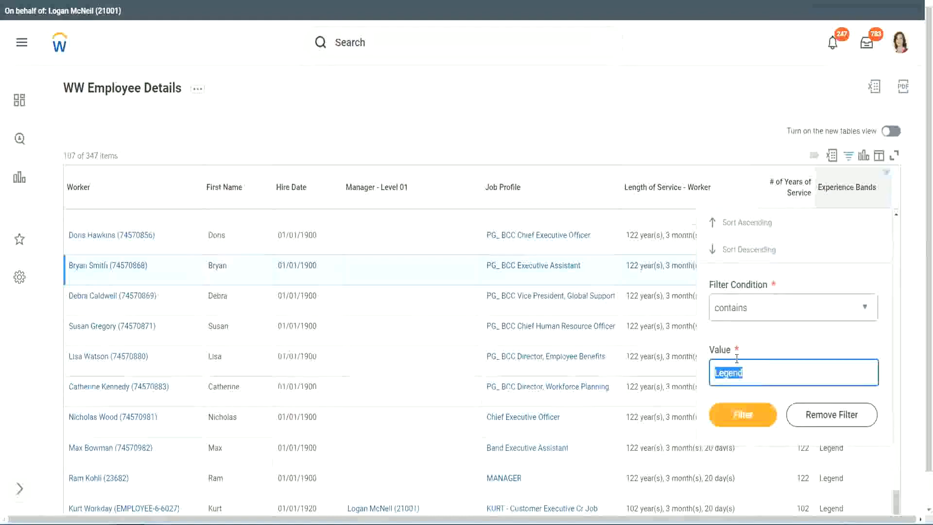
type("Ex")
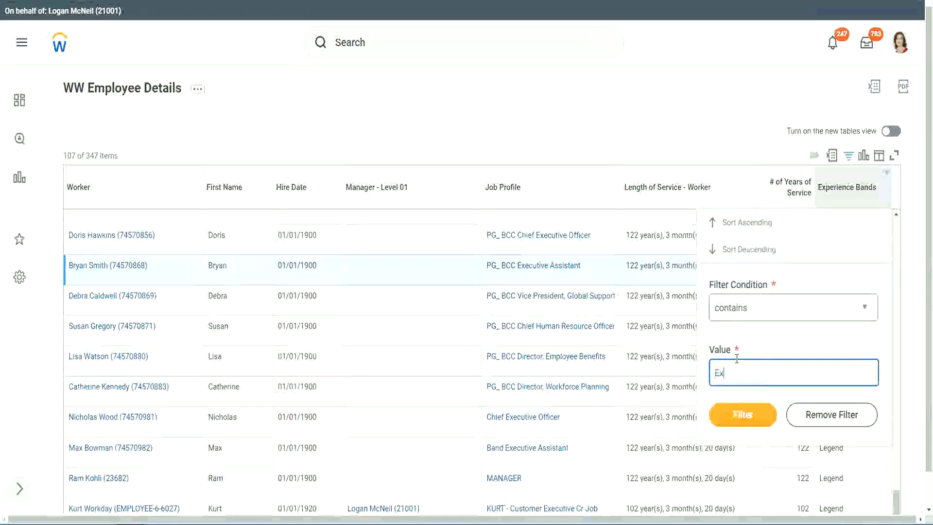
type("per")
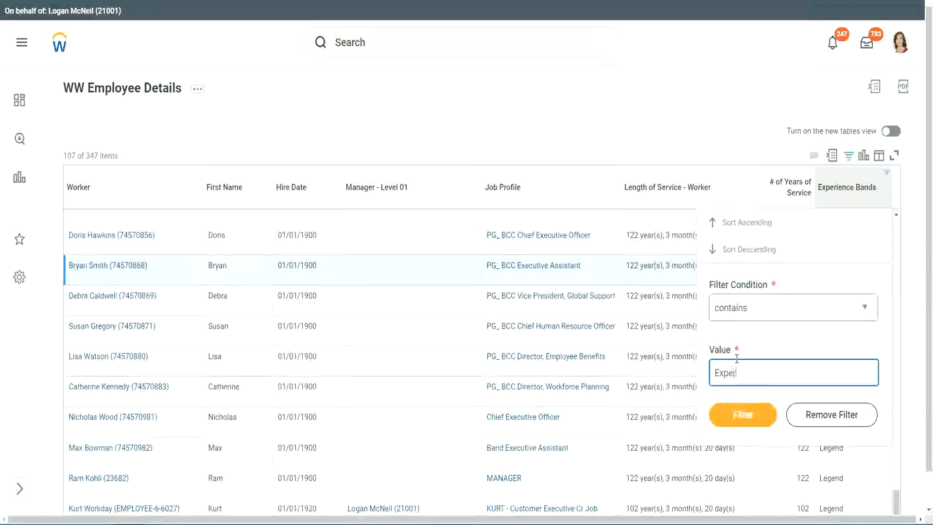
type("ienced")
left_click(749, 415)
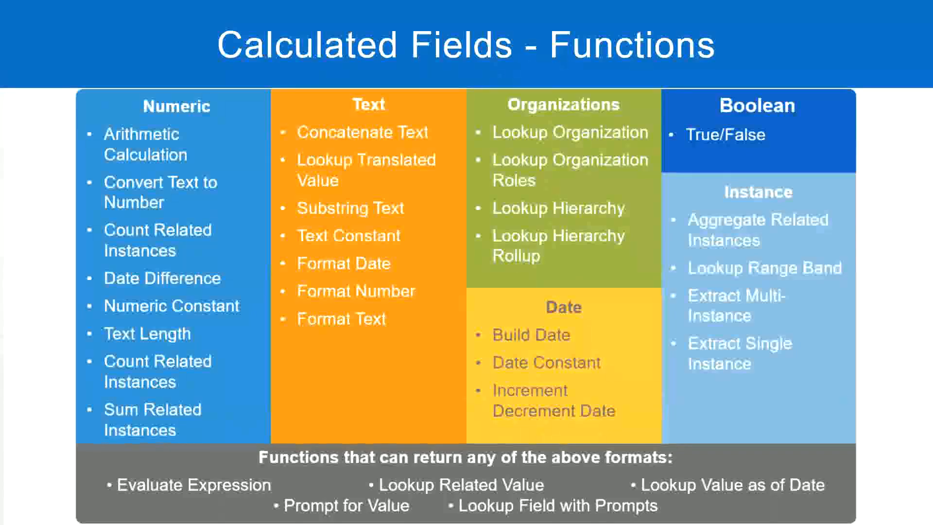
- Switch to the Notepad++ notes and check the years range defined for the Experienced band
key("alt+Tab")
left_click(86, 121)
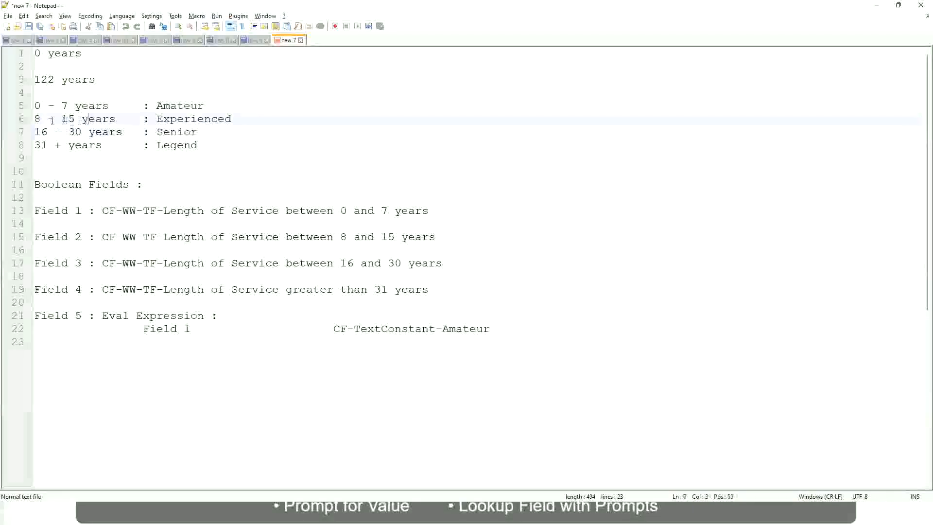
left_click_drag(42, 120, 74, 120)
left_click(79, 119)
left_click(108, 120)
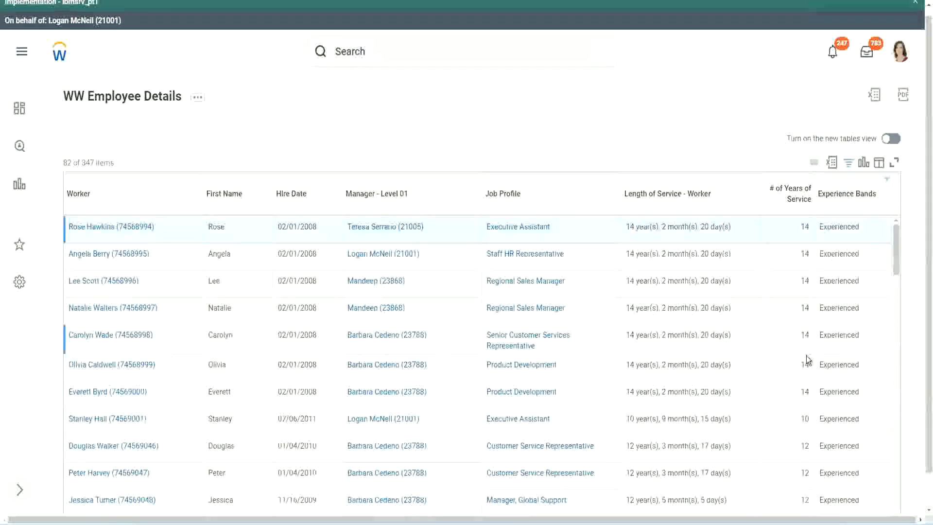
- Look through the filtered Experienced rows in Workday, comparing each worker's number of years of service with the band
scroll(808, 360, "down", 3)
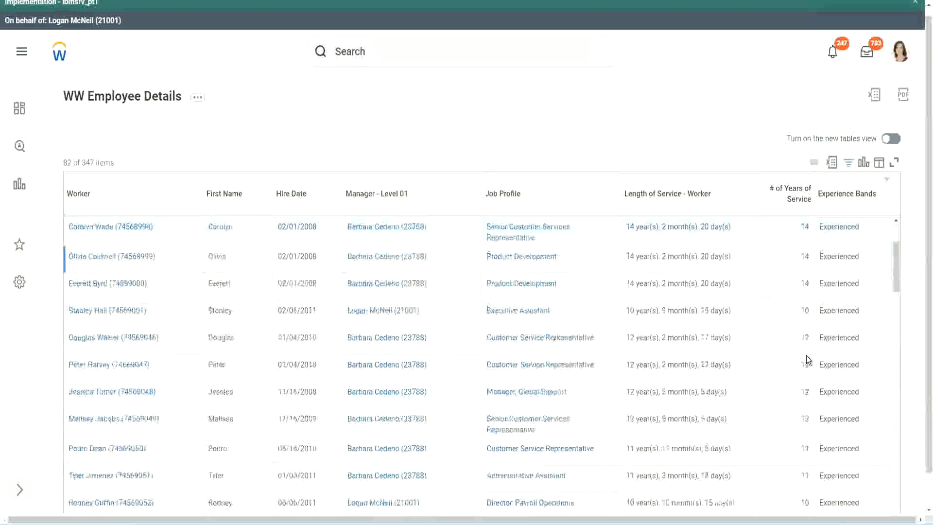
double_click(804, 256)
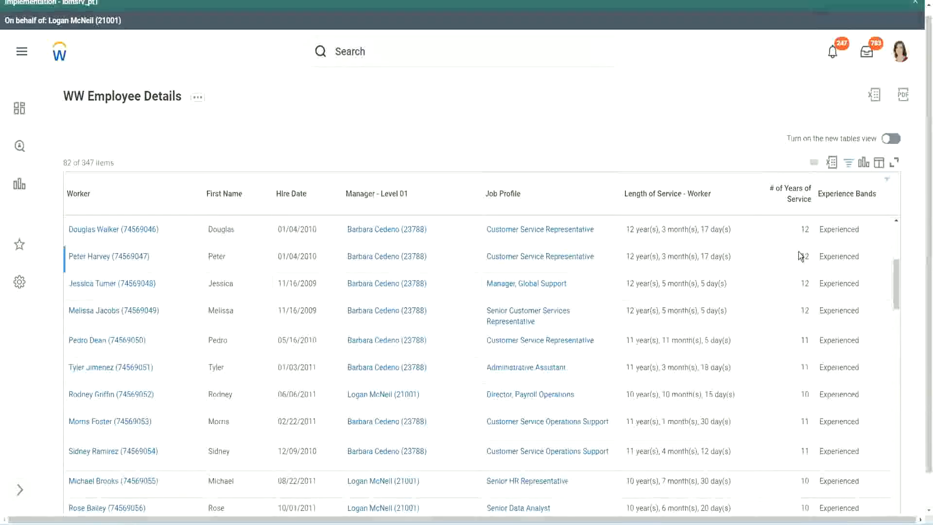
double_click(832, 256)
scroll(797, 384, "down", 3)
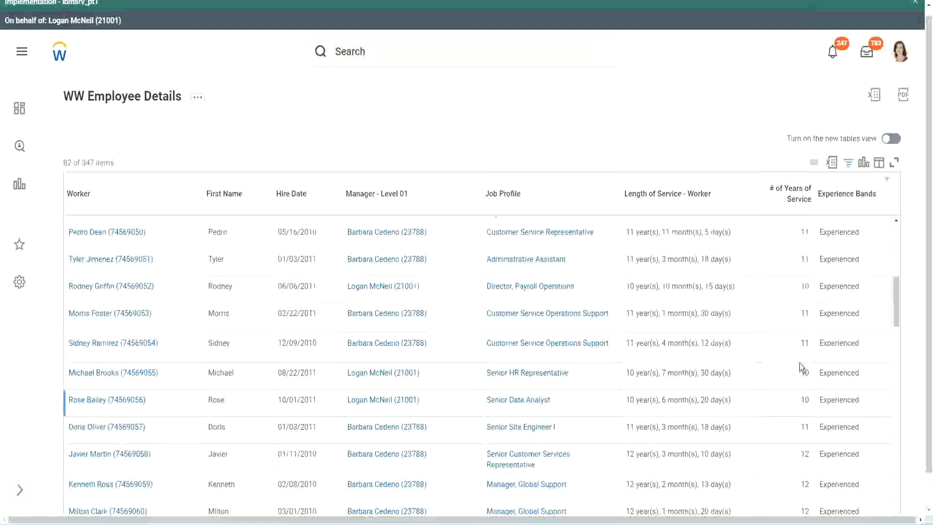
left_click(805, 342)
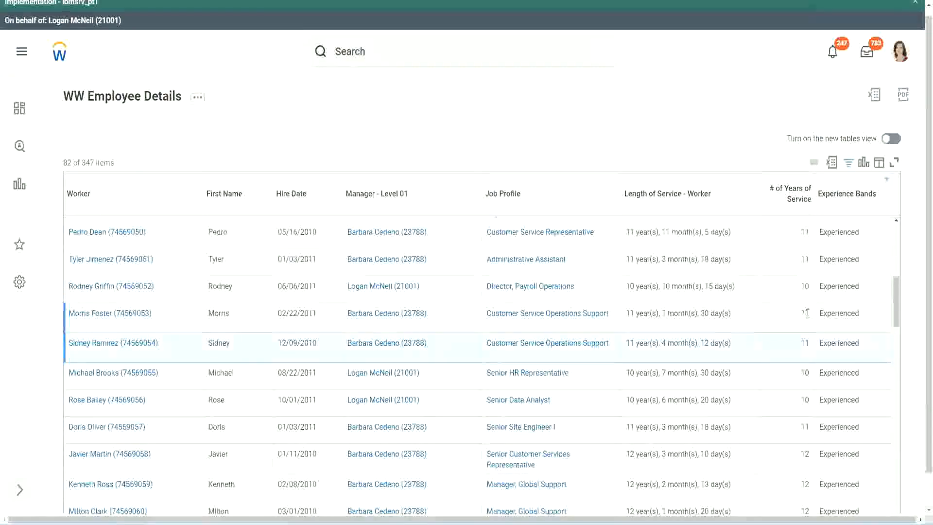
left_click(850, 311)
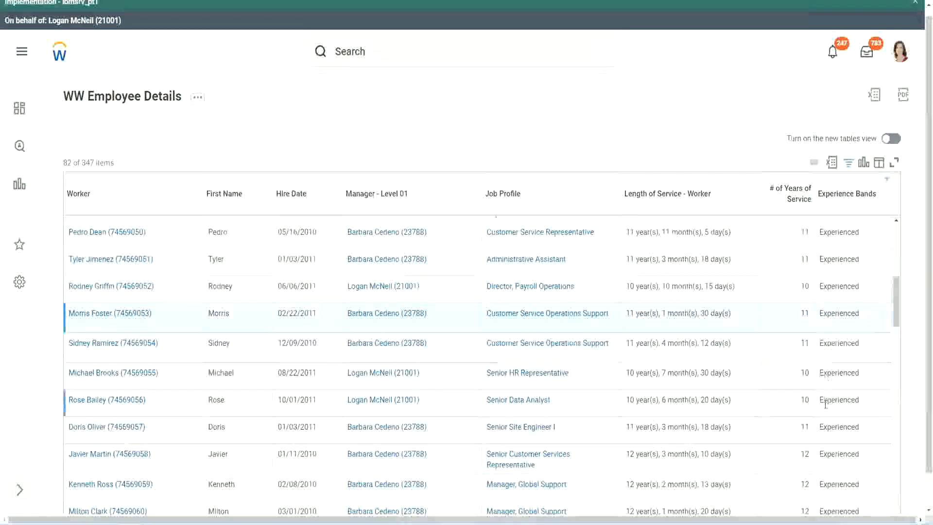
scroll(826, 404, "down", 5)
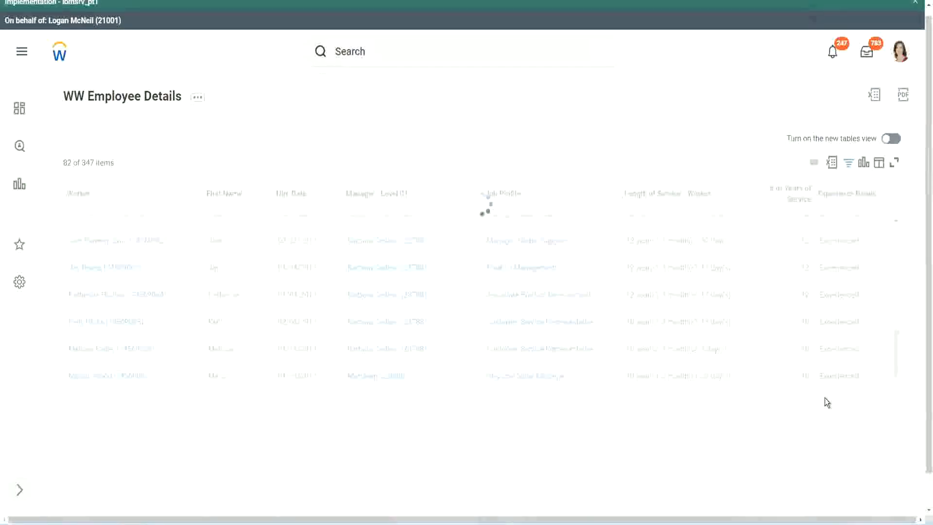